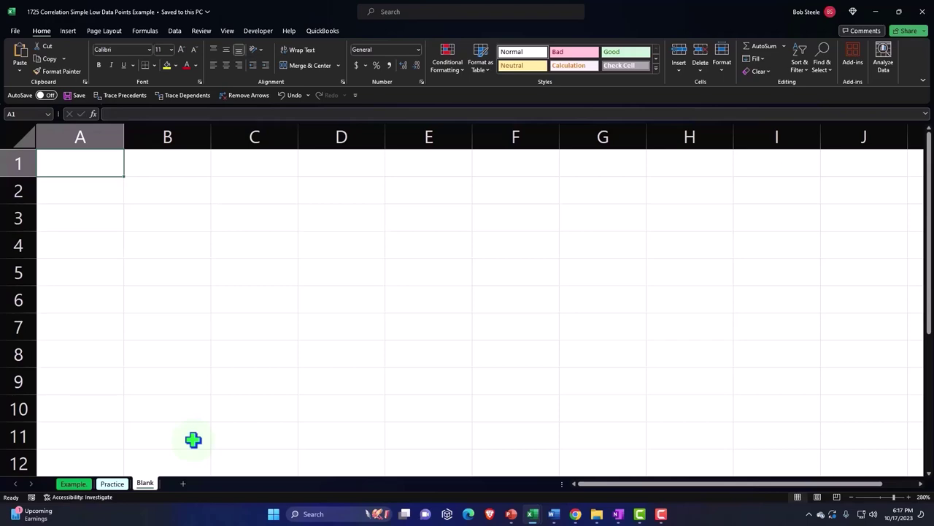
Step: Review the Example sheet's hens/eggs data, statistics, r formula image and 0.921988 correlation
click(76, 484)
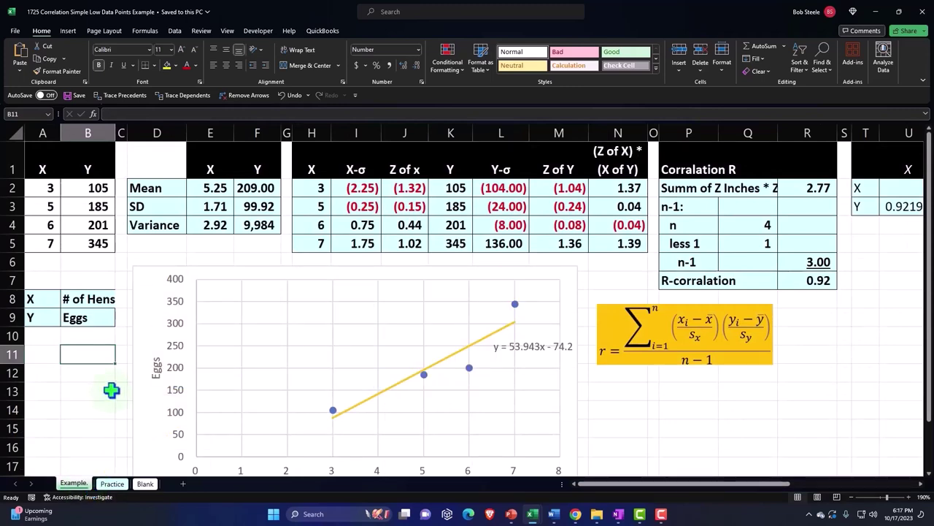
scroll(111, 391, up, 1)
click(89, 263)
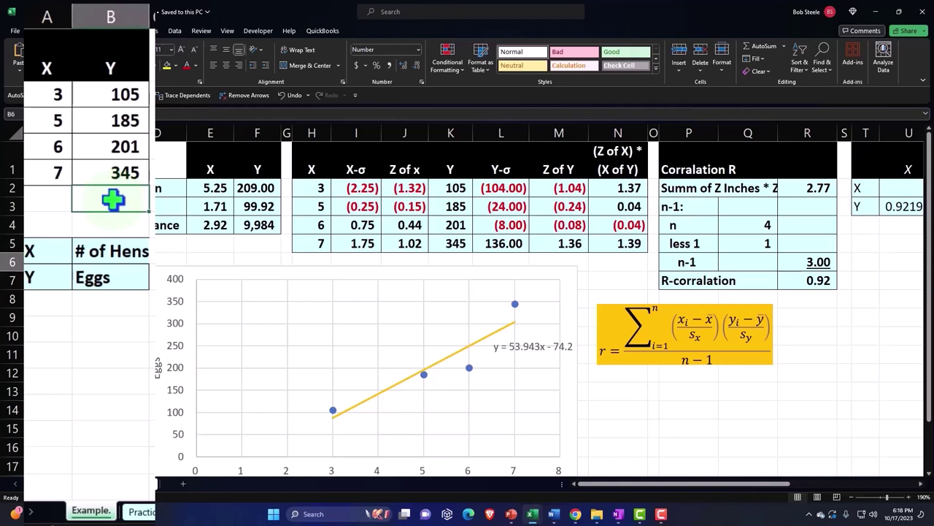
click(117, 302)
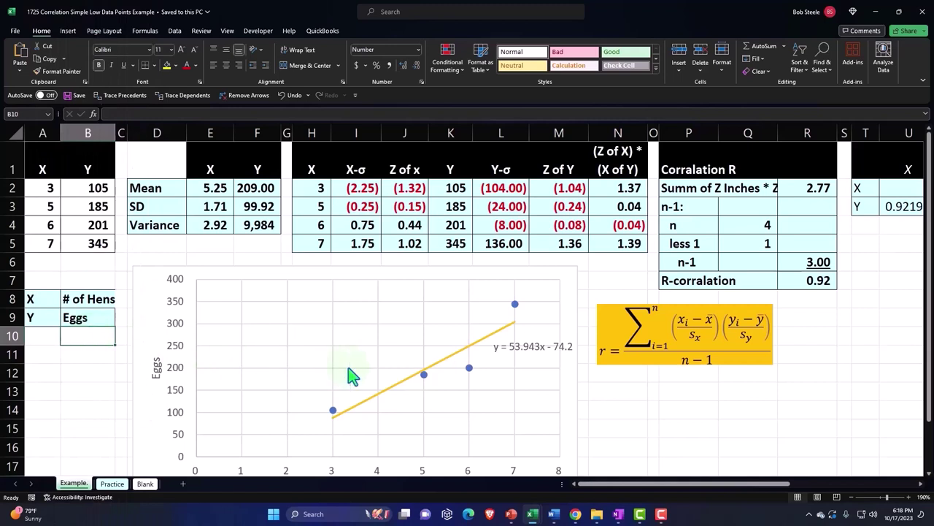
click(617, 333)
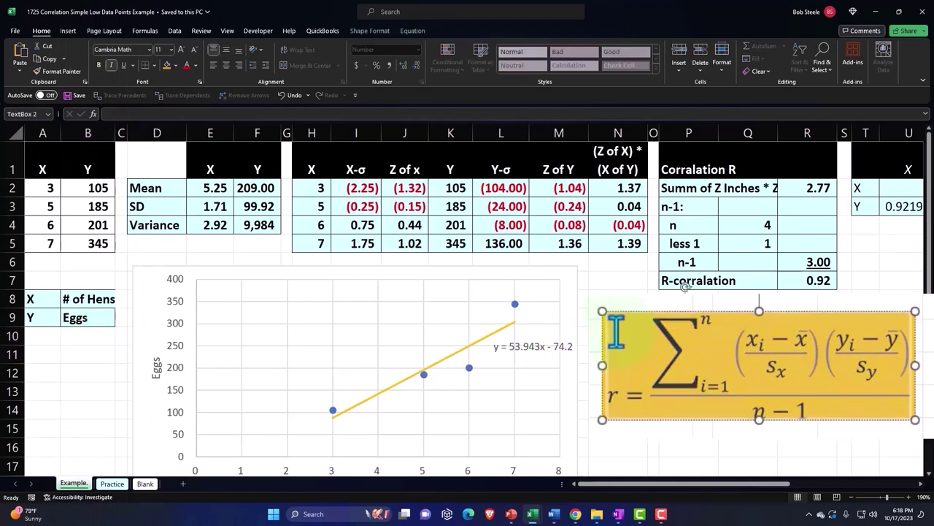
mouse_move(695, 487)
mouse_down()
mouse_move(787, 499)
mouse_move(701, 501)
mouse_up()
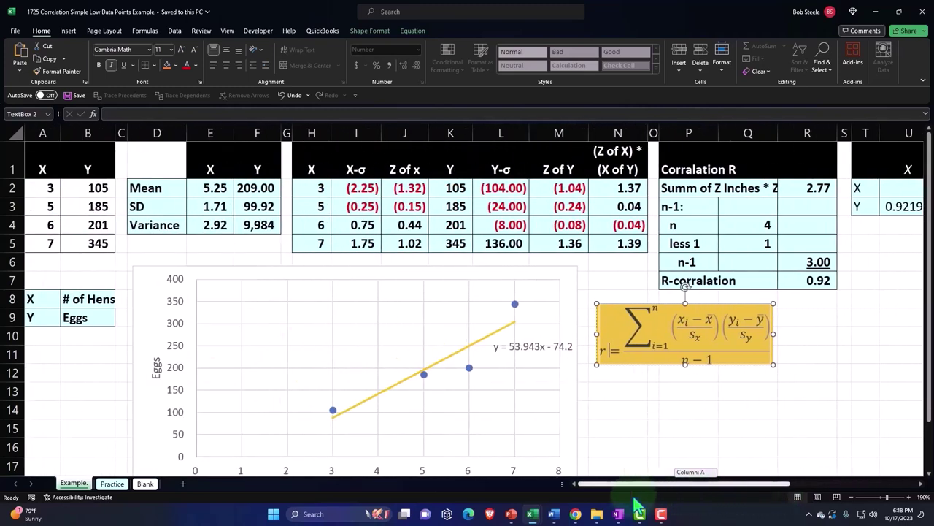
Step: On the Blank sheet, enter X in A8 and '# of Hens' in B8
click(305, 439)
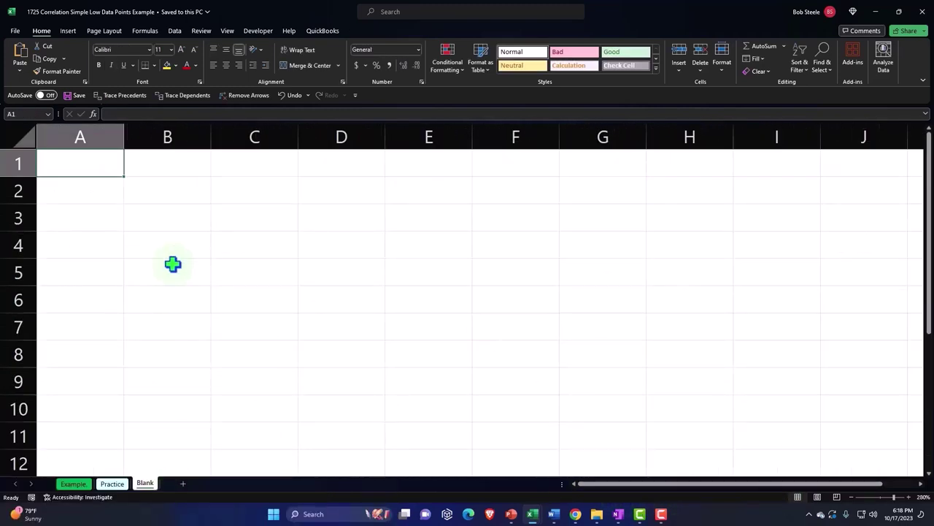
key(Down)
key(Down)
key(Down)
key(Down)
key(Down)
key(Down)
key(Down)
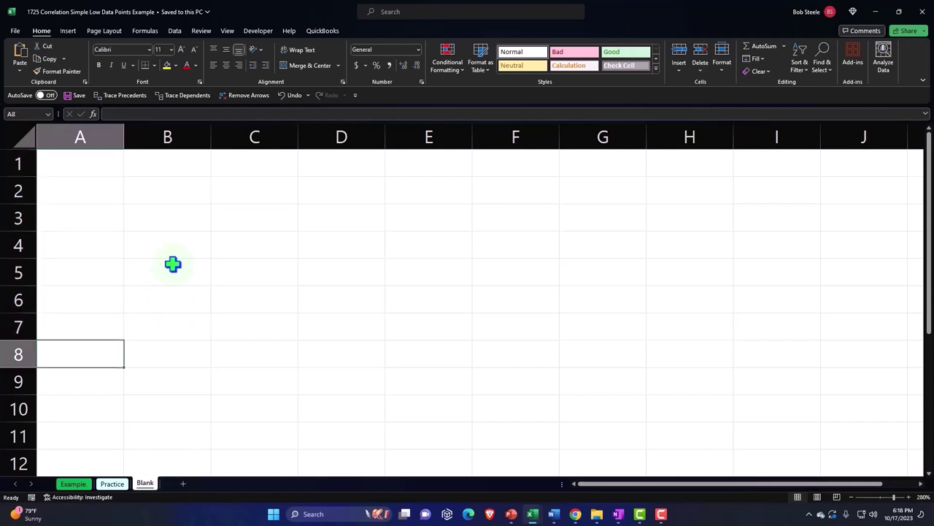
text(X)
key(Tab)
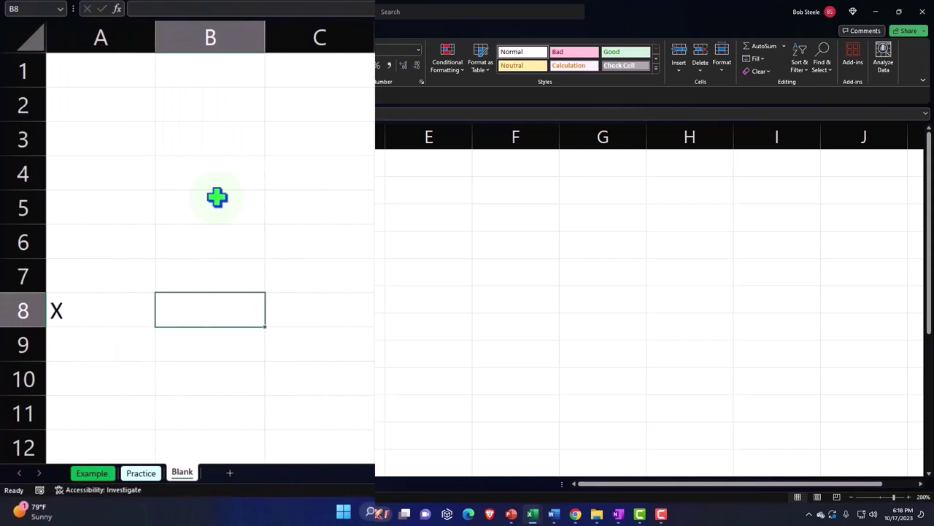
text($ of)
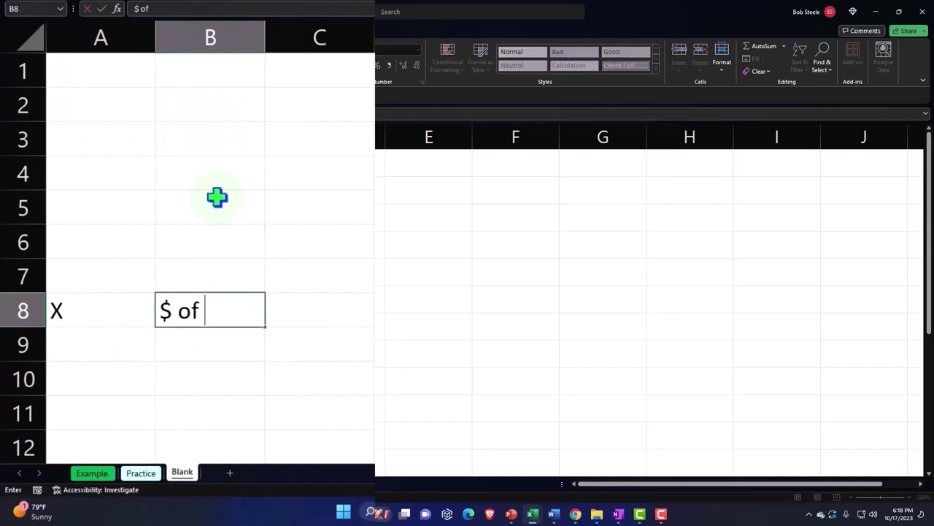
key(BackSpace)
key(BackSpace)
key(BackSpace)
key(BackSpace)
key(BackSpace)
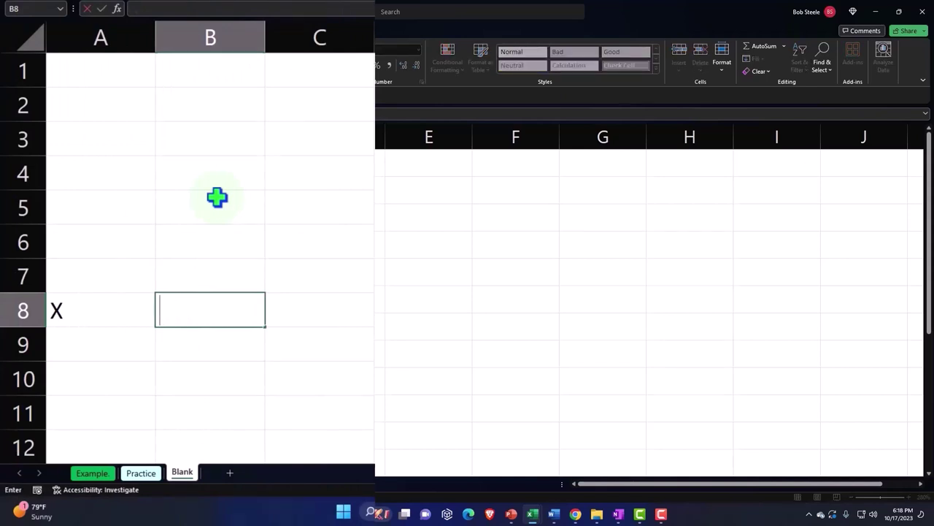
text(# of h)
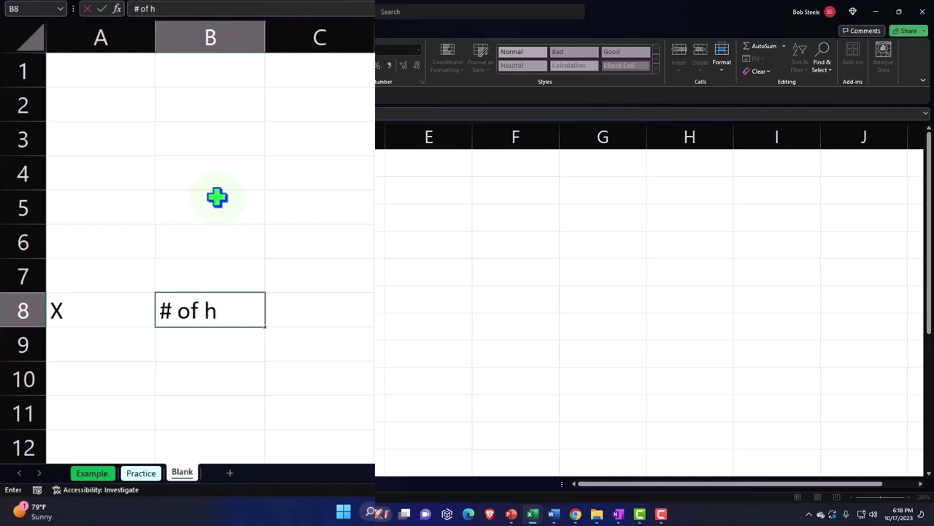
key(BackSpace)
text(Hens)
key(Return)
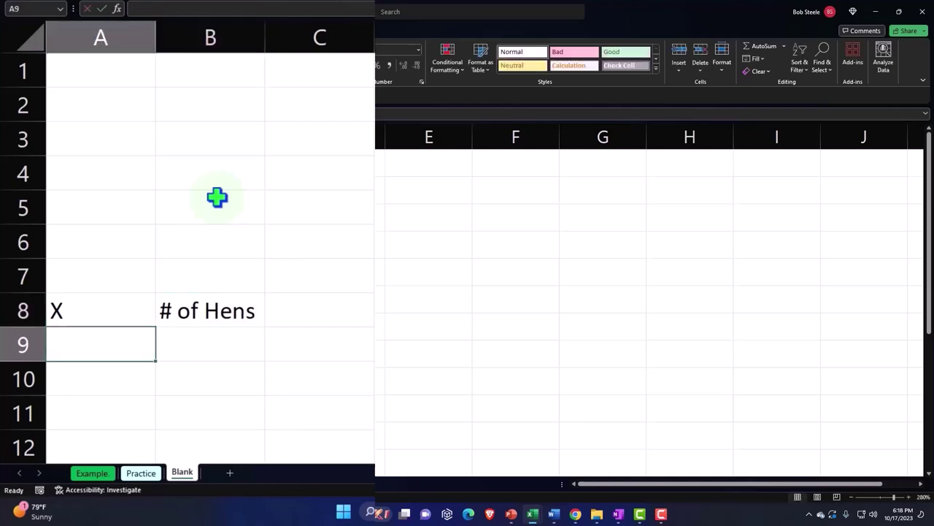
Step: Enter Y in A9 and 'Eggs' in B9
text(Y)
key(Tab)
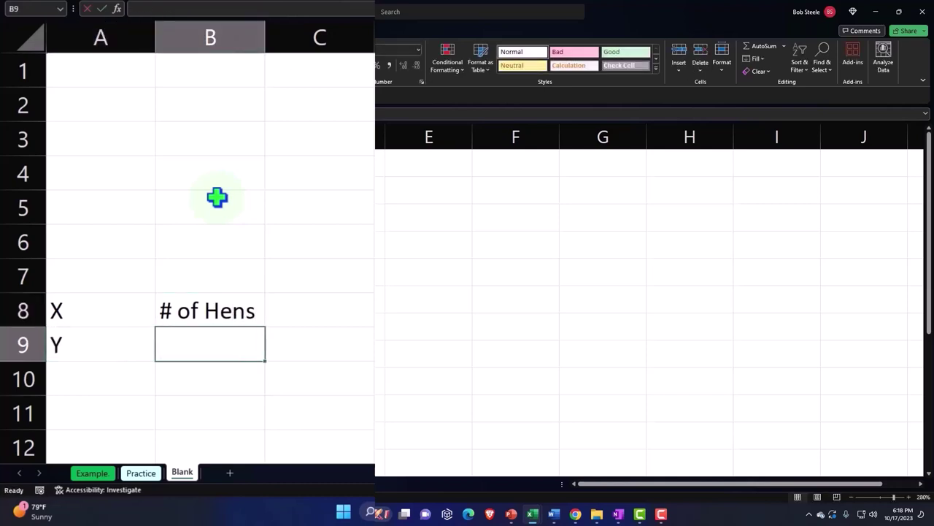
text(Eggs)
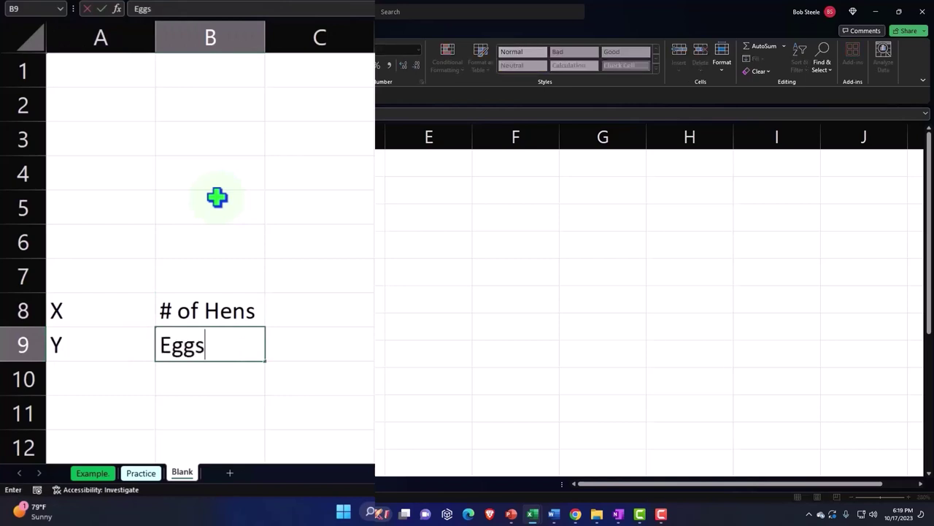
key(Return)
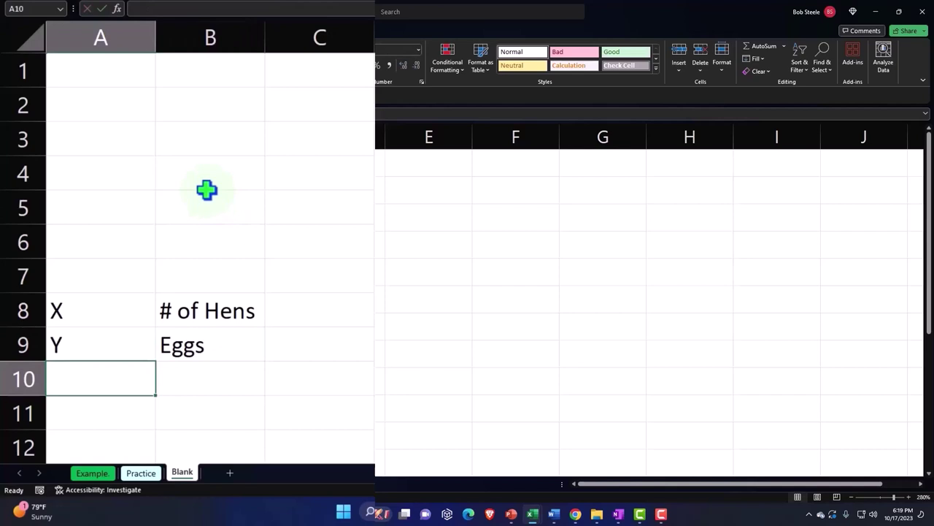
Step: Format the whole sheet as Currency with no symbol, 0 decimals and red bracketed negatives
click(35, 31)
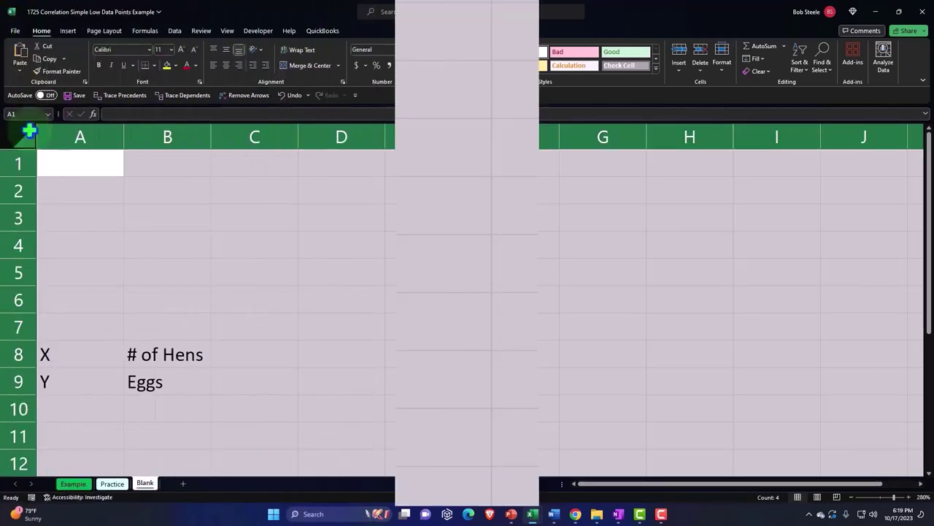
right_click(311, 89)
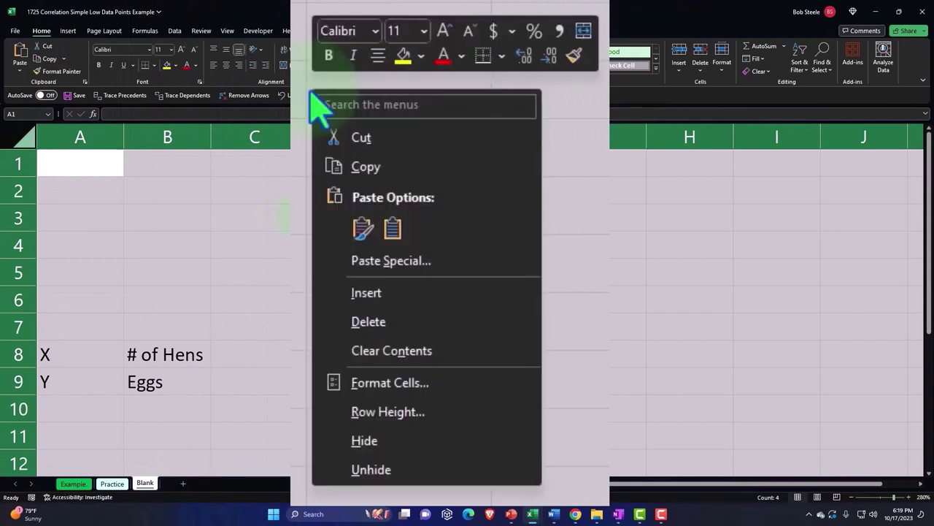
click(409, 388)
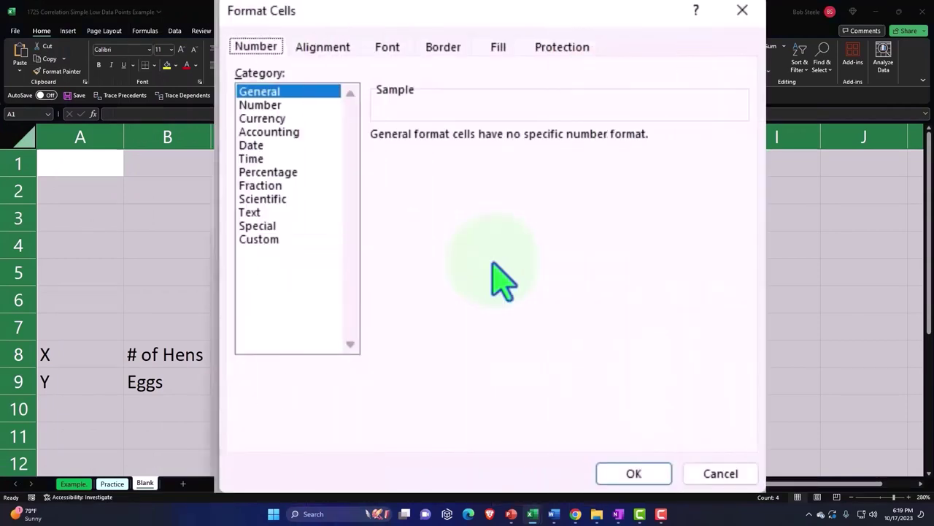
click(261, 120)
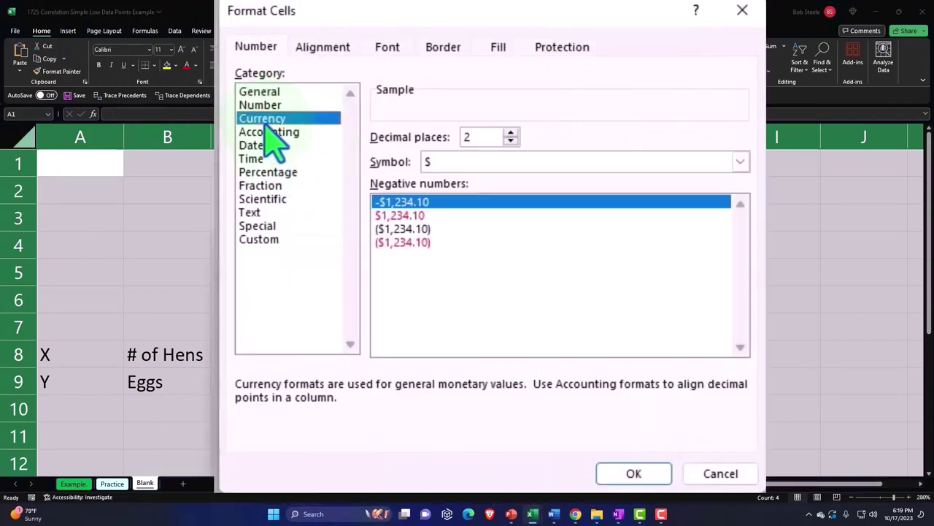
click(436, 243)
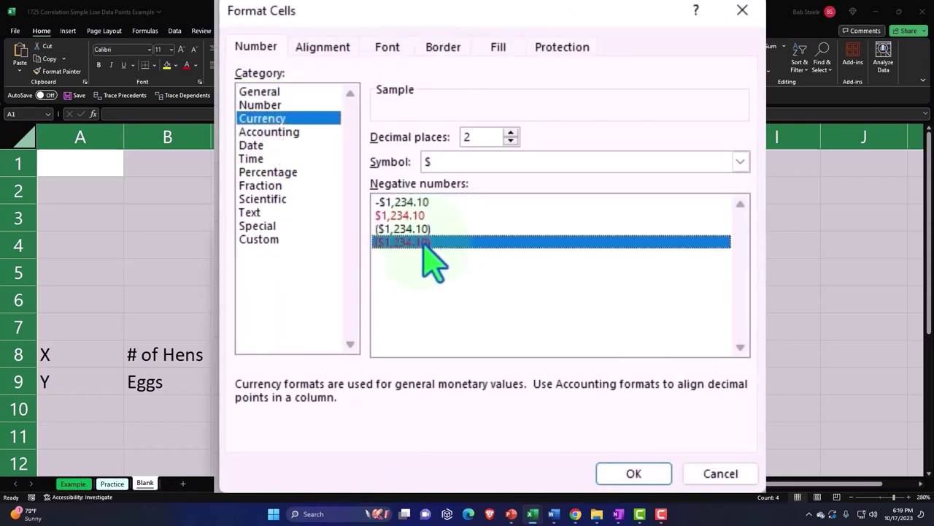
click(513, 162)
click(515, 181)
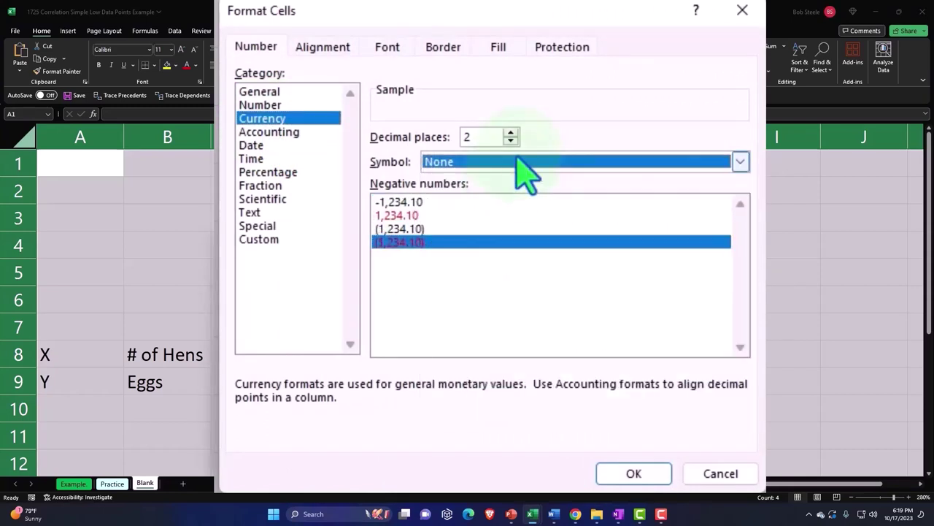
click(511, 141)
click(511, 141)
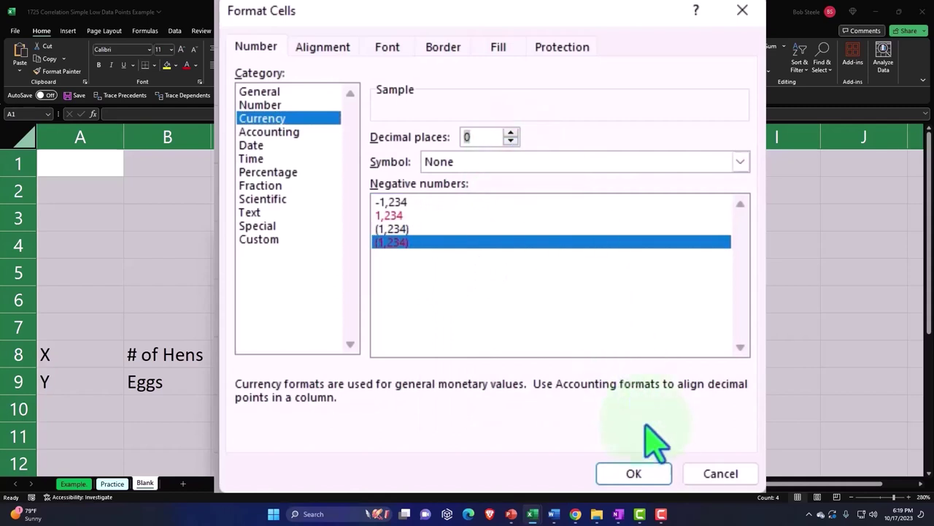
click(660, 472)
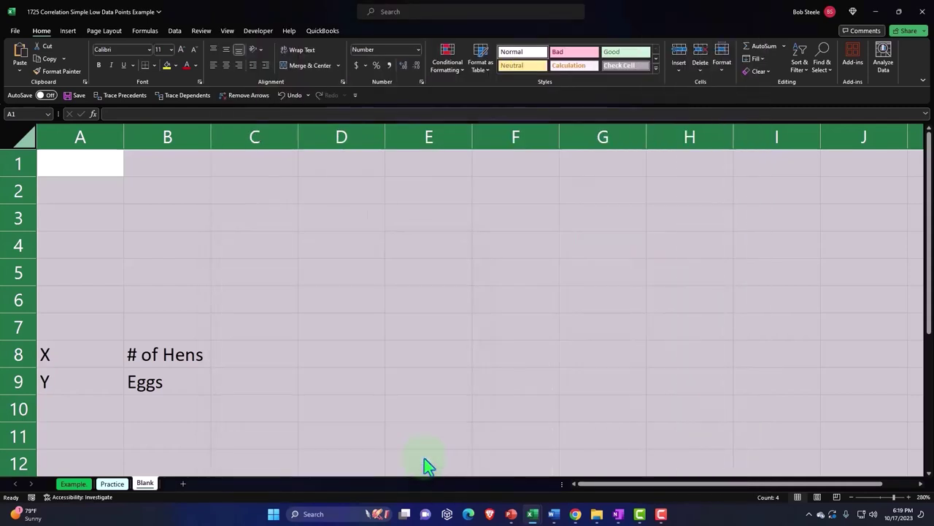
Step: Make the whole sheet's text bold
key(super+plus)
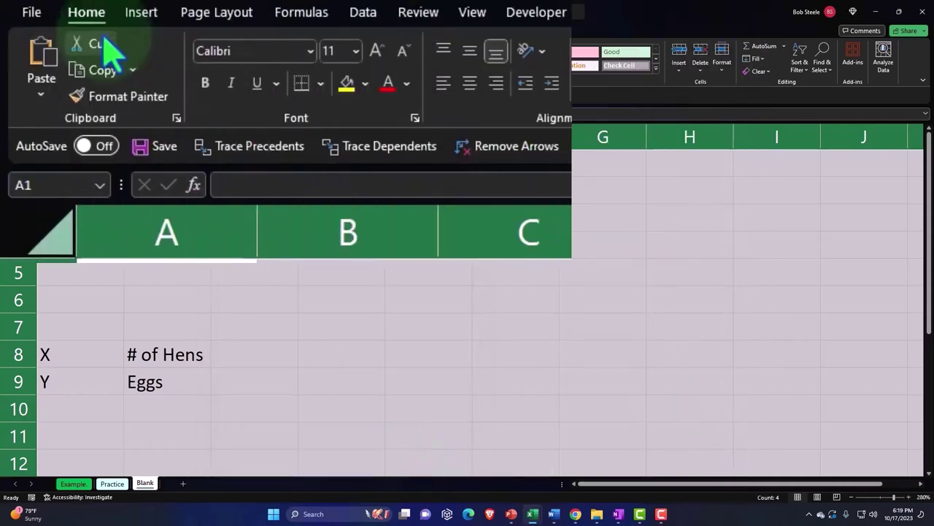
click(204, 84)
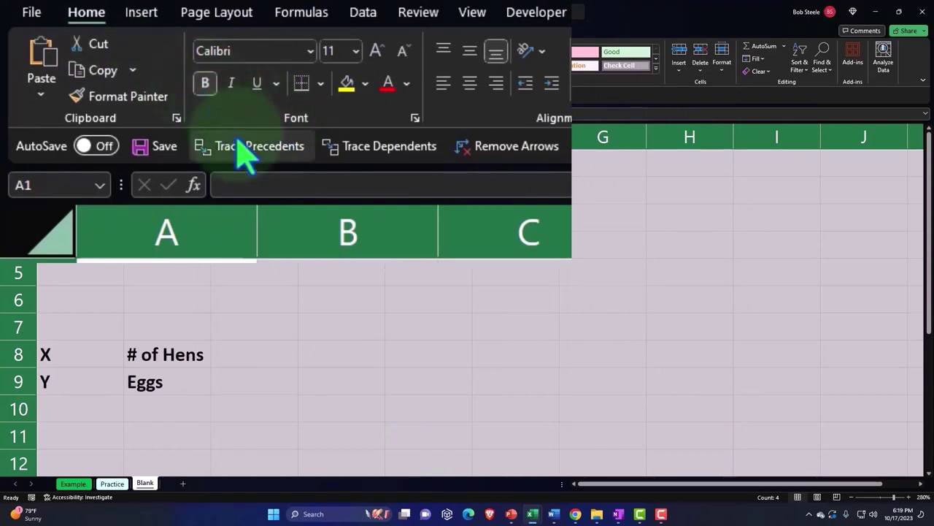
key(super+Escape)
Step: Type the headers X in A1 and Y in B1
click(90, 165)
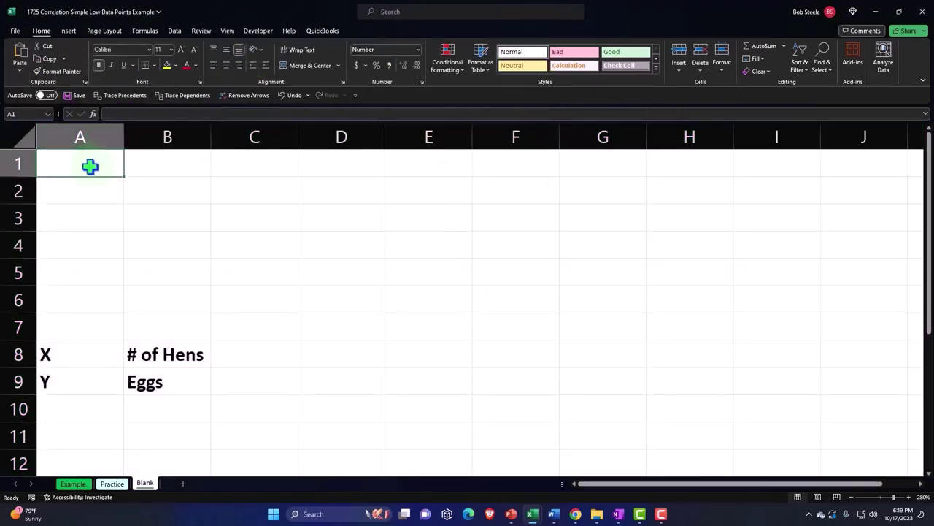
key(super+plus)
text(X)
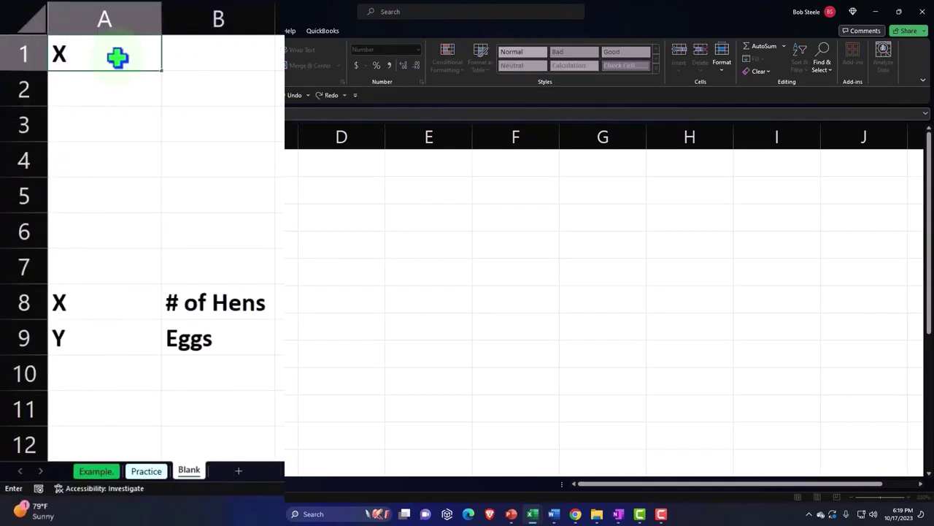
key(Tab)
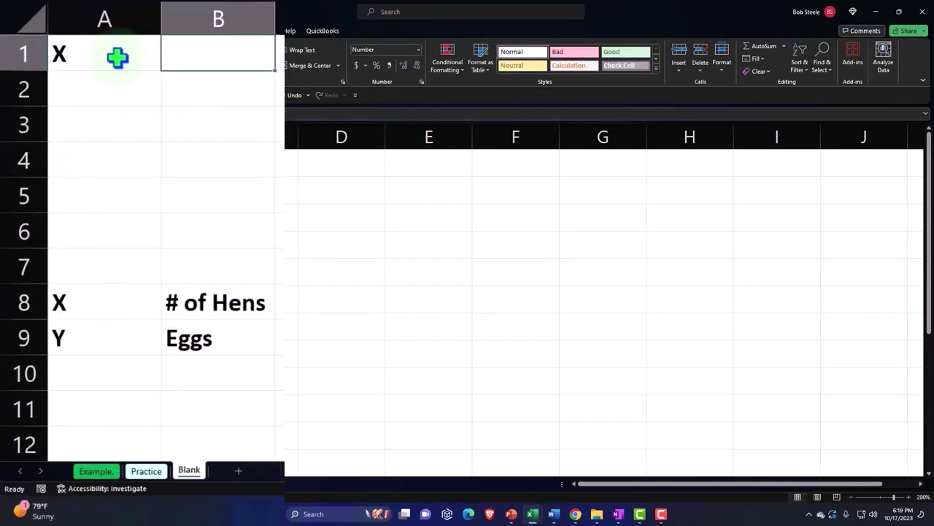
text(Y)
key(Return)
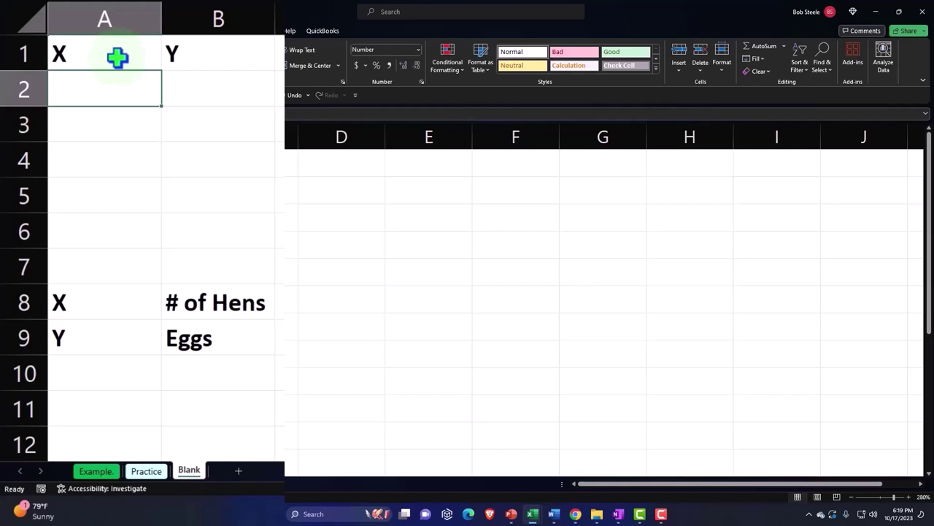
Step: Style A1:B1 with black fill and white text, centred vertically and horizontally
drag(118, 57, 172, 57)
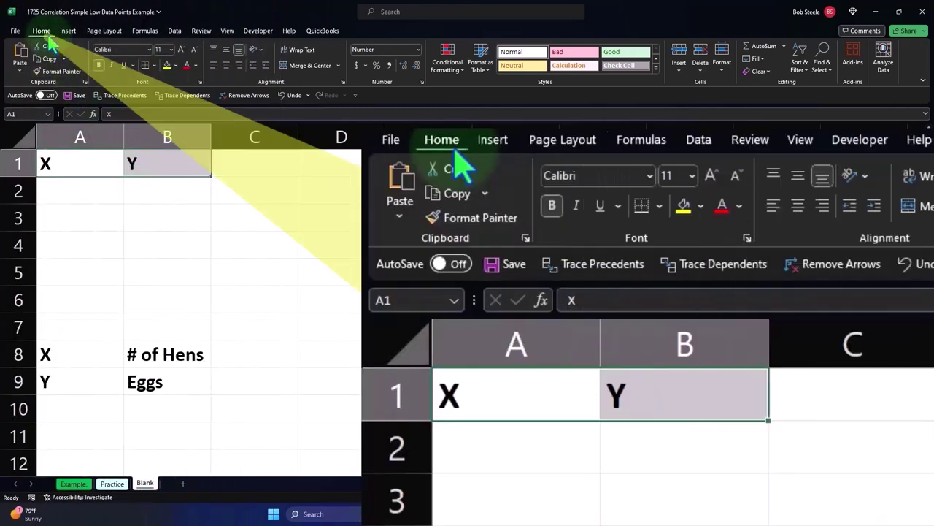
click(175, 65)
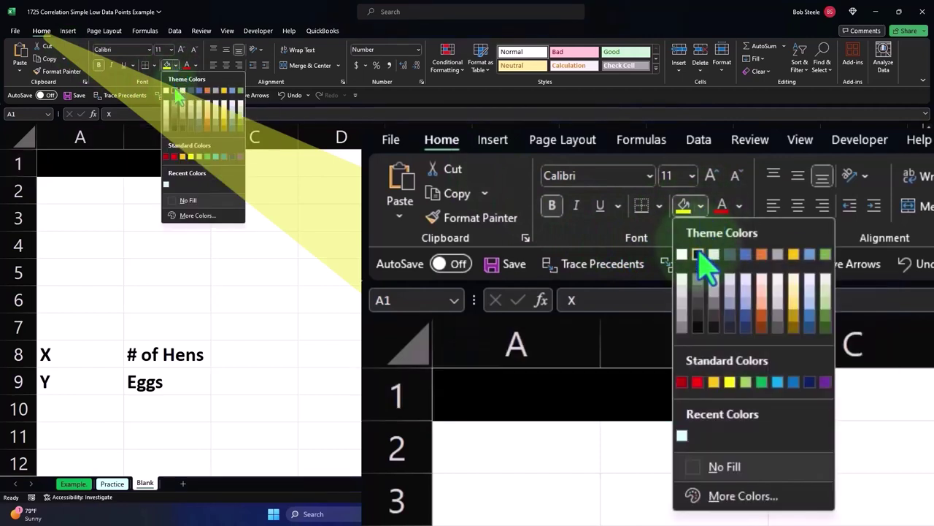
click(175, 91)
click(195, 65)
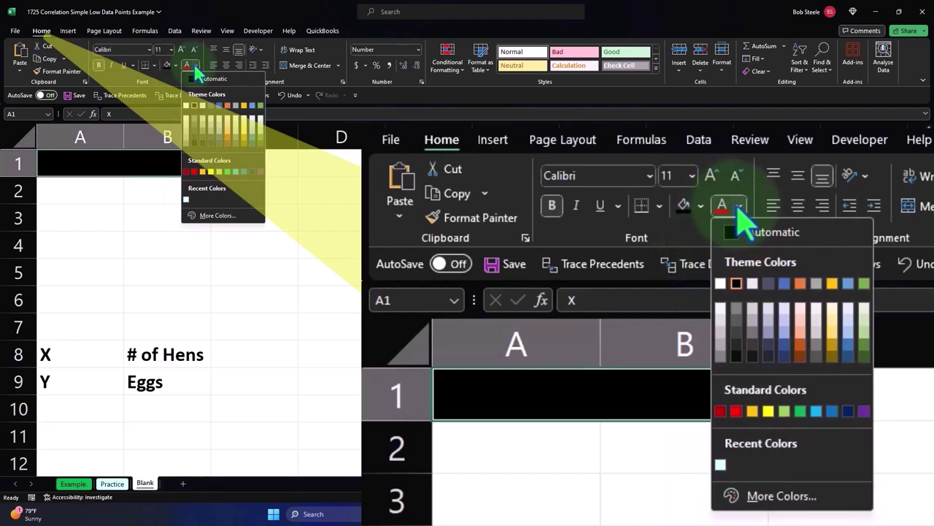
click(187, 105)
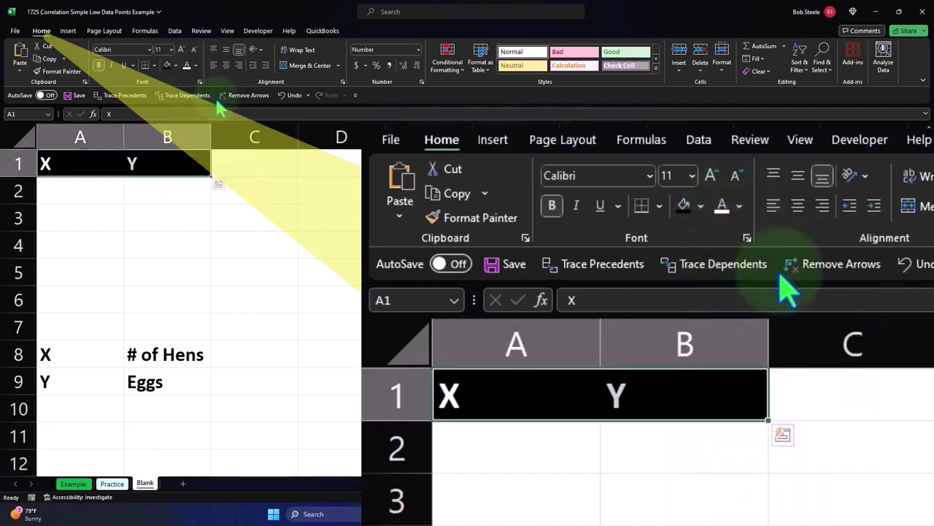
click(226, 50)
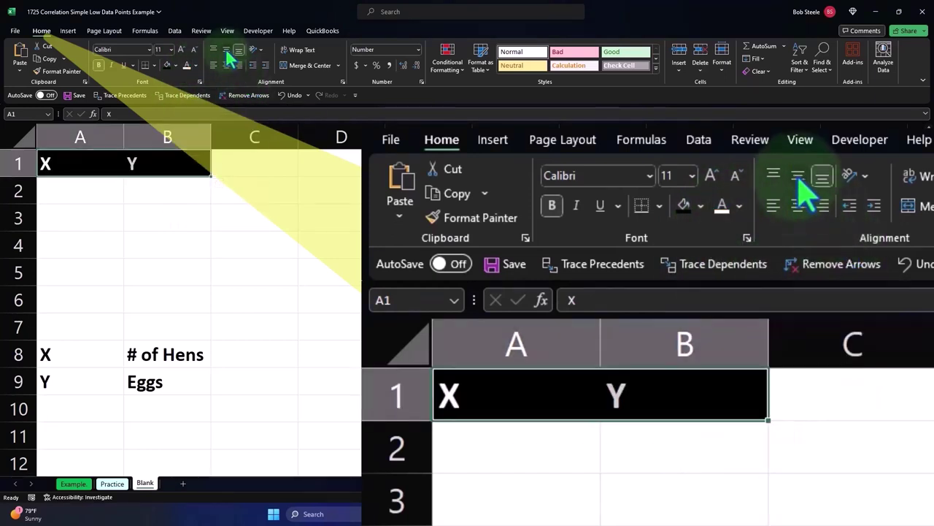
click(227, 65)
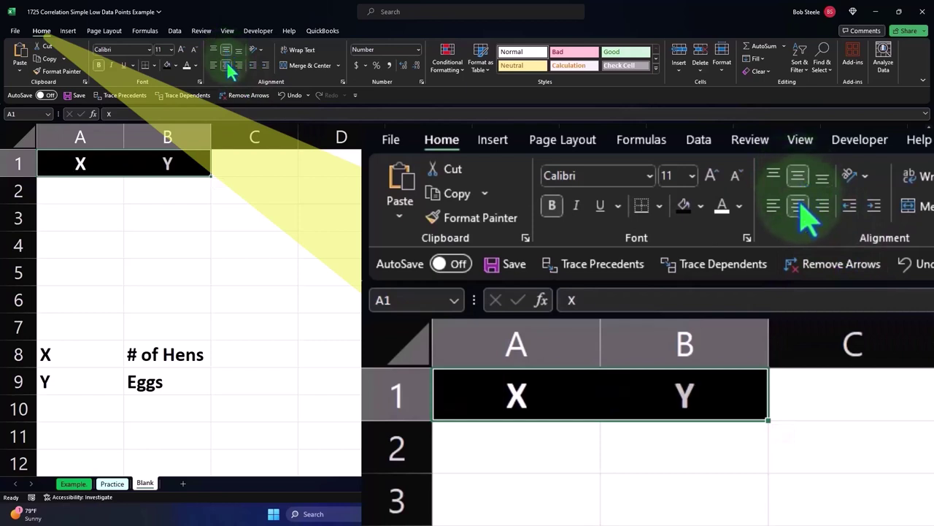
click(98, 184)
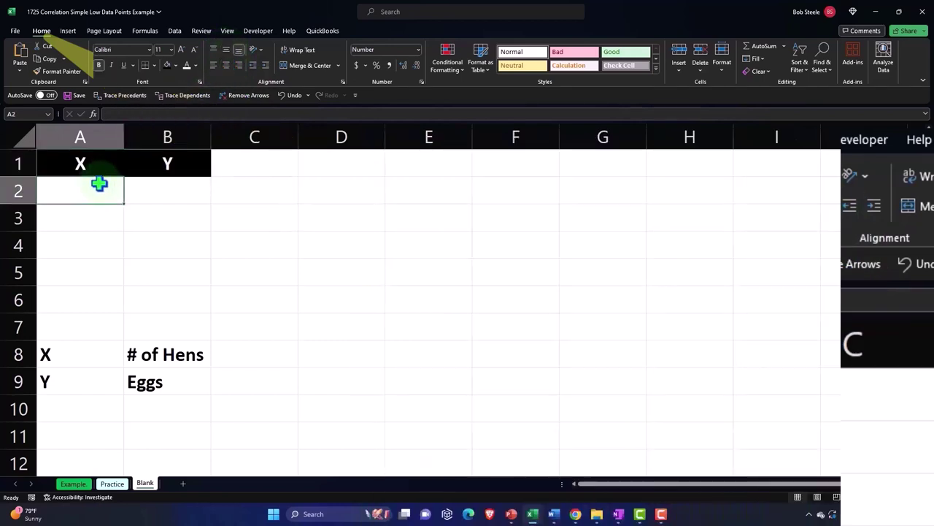
Step: Enter the hen counts 3, 5, 6, 7 into A2:A5
text(3)
key(Return)
text(5)
key(Return)
text(6)
key(Return)
text(7)
key(Return)
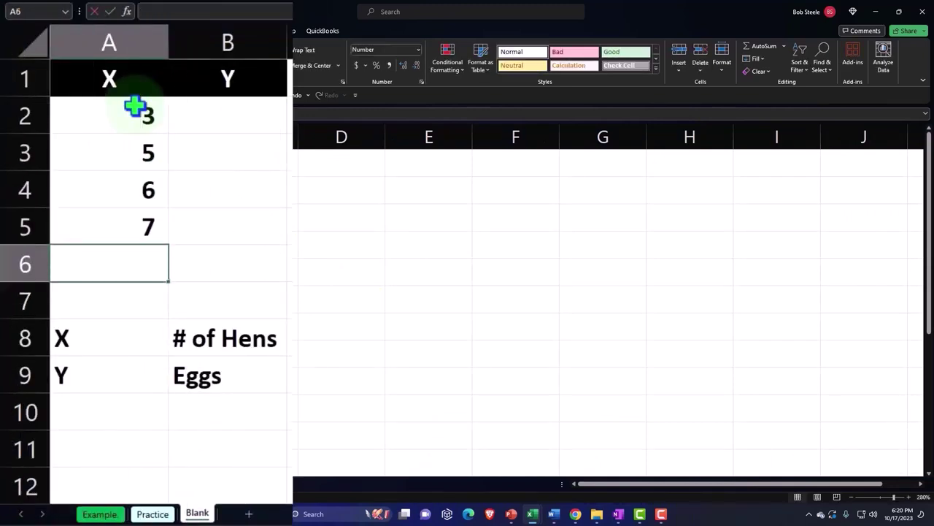
Step: Enter the egg counts 105, 185, 201, 345 into B2:B5
key(Right)
key(Up)
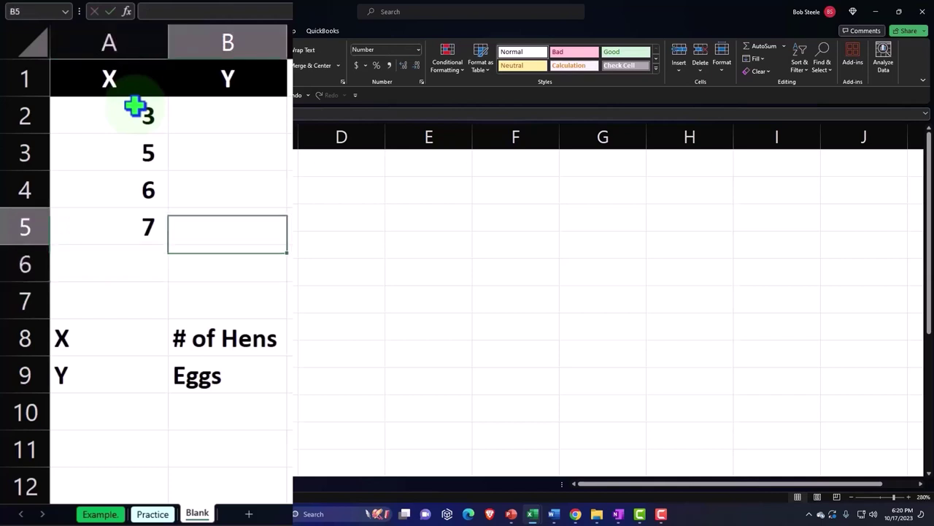
key(Up)
key(Up)
key(Up)
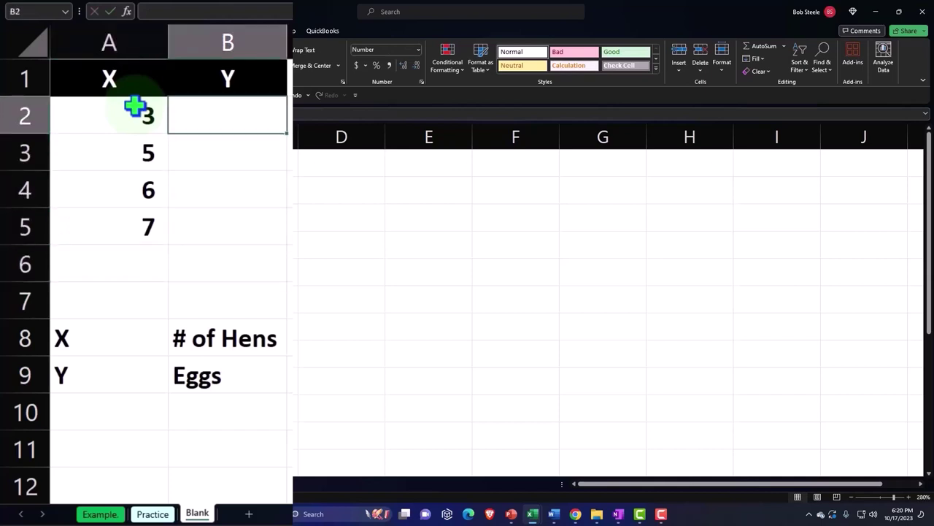
text(105)
key(Return)
text(185)
key(Return)
text(20)
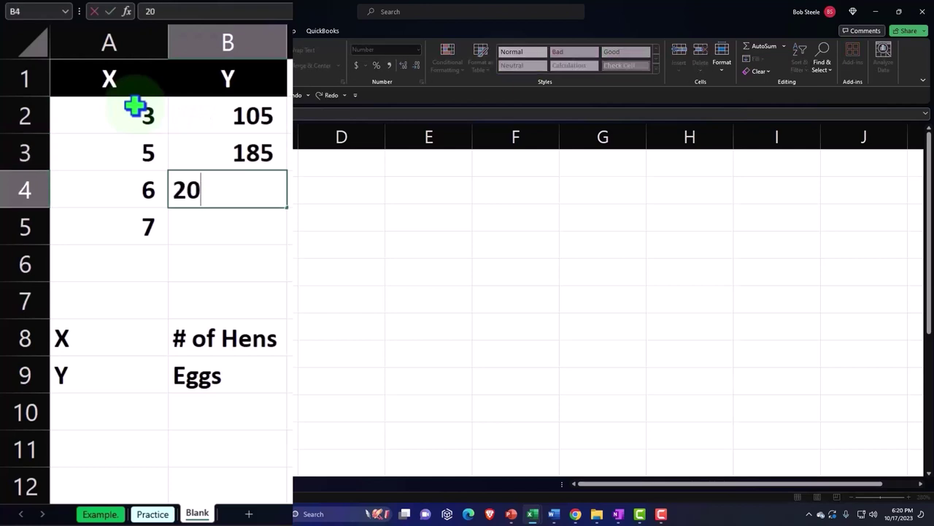
text(1)
key(Return)
text(345)
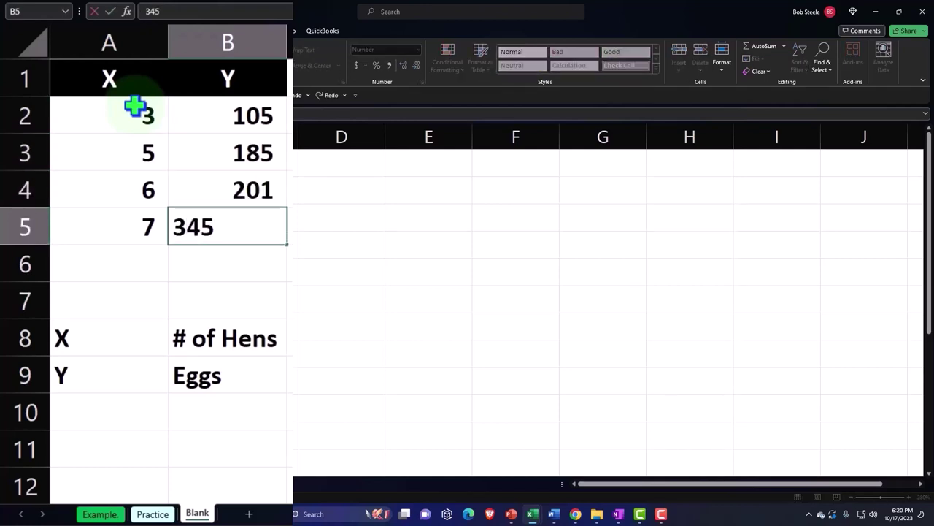
key(Return)
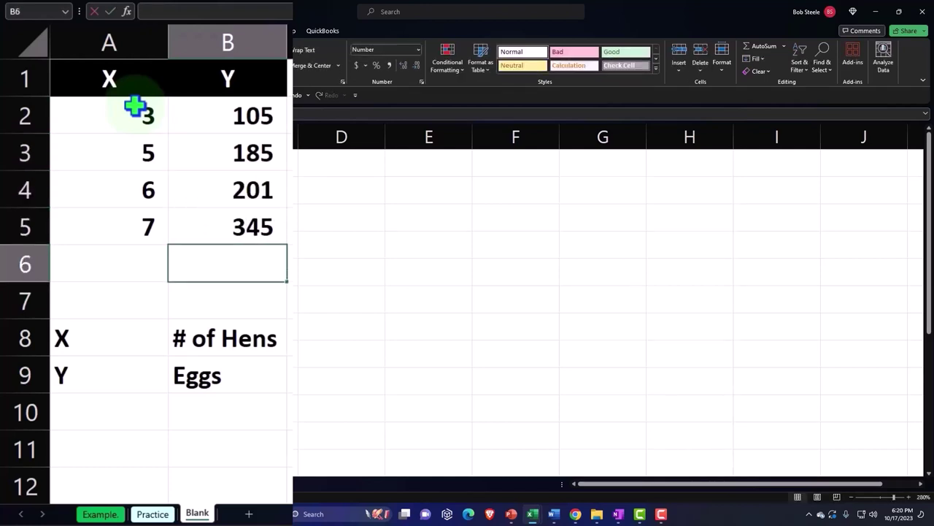
drag(135, 107, 219, 226)
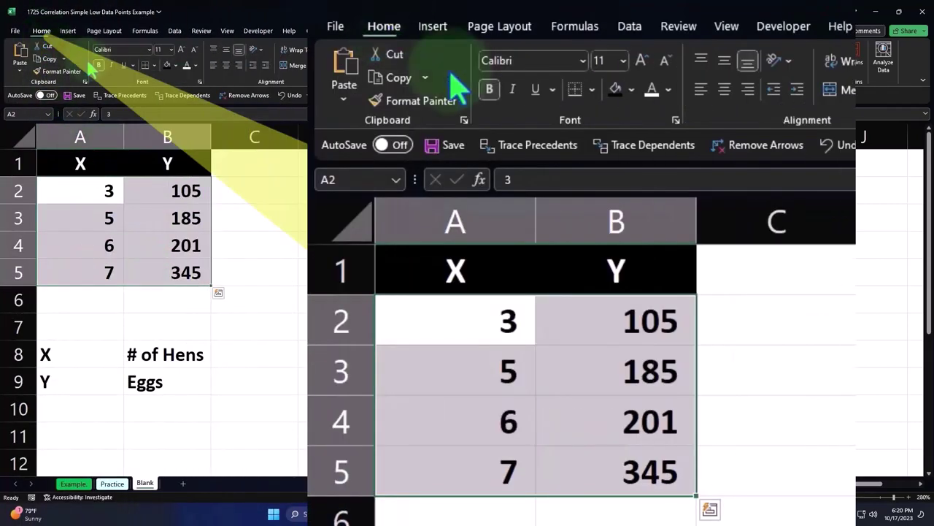
Step: Give A2:B5 an outline border, a light cyan fill, and borders on every cell
click(154, 66)
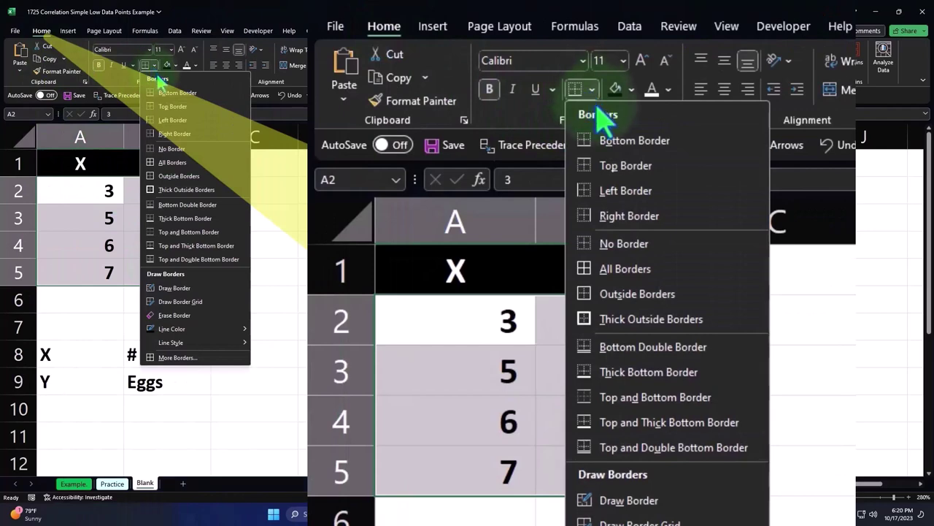
click(179, 180)
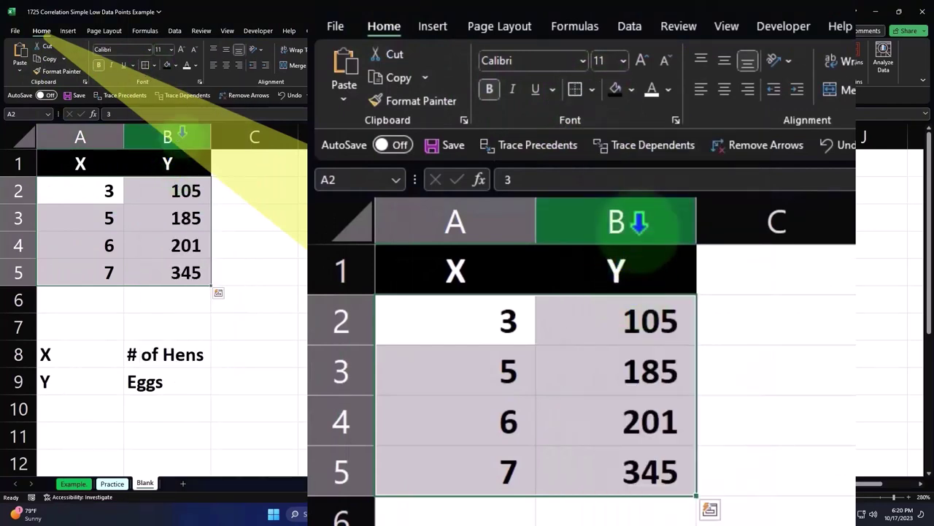
click(176, 64)
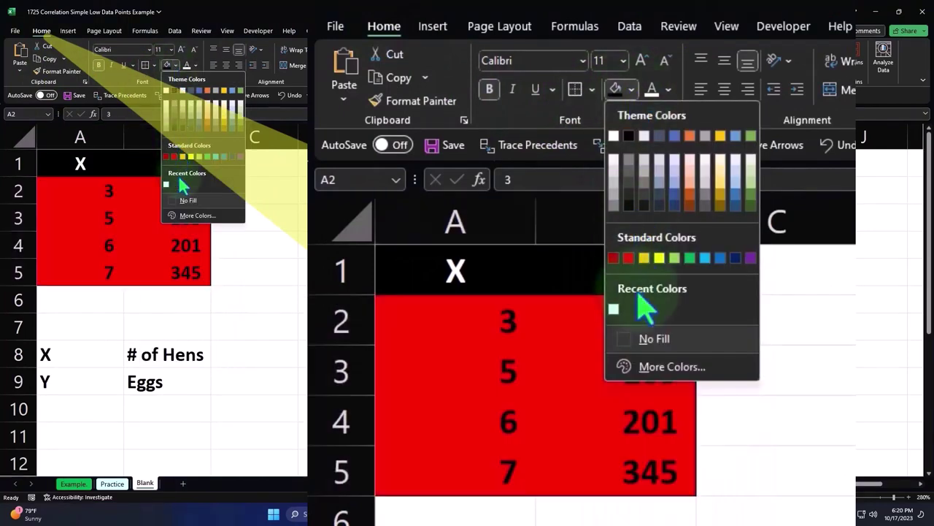
click(194, 214)
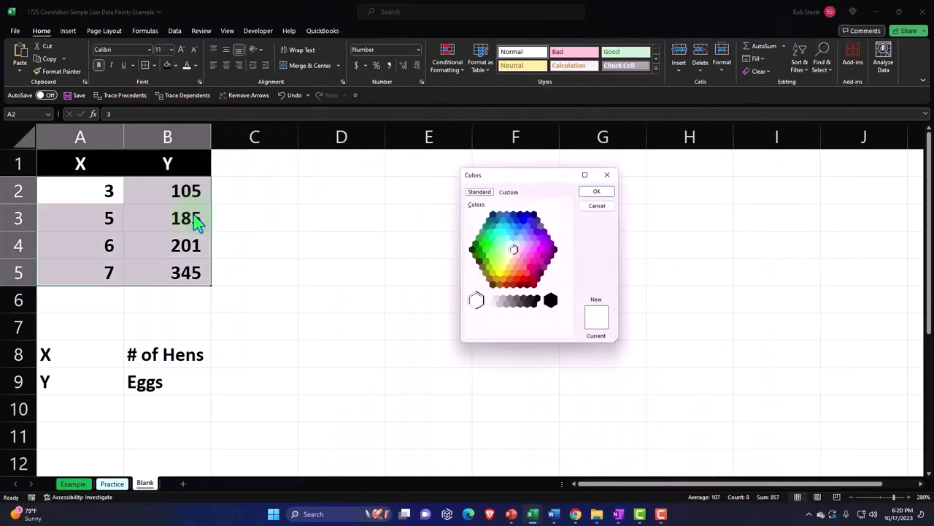
click(554, 297)
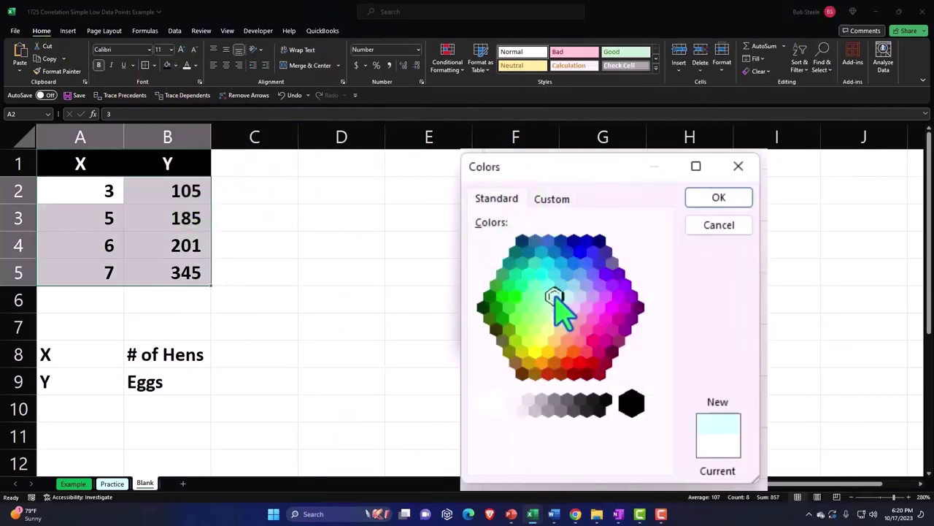
click(696, 196)
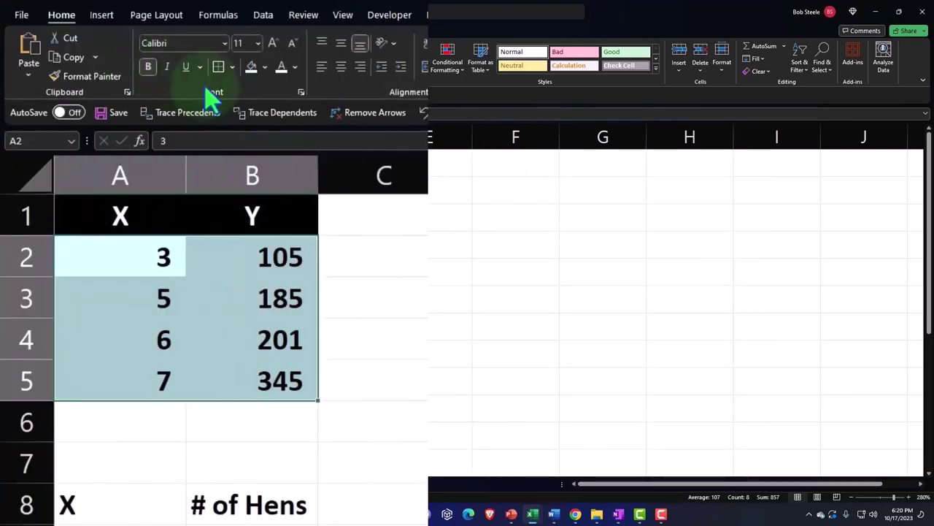
click(233, 67)
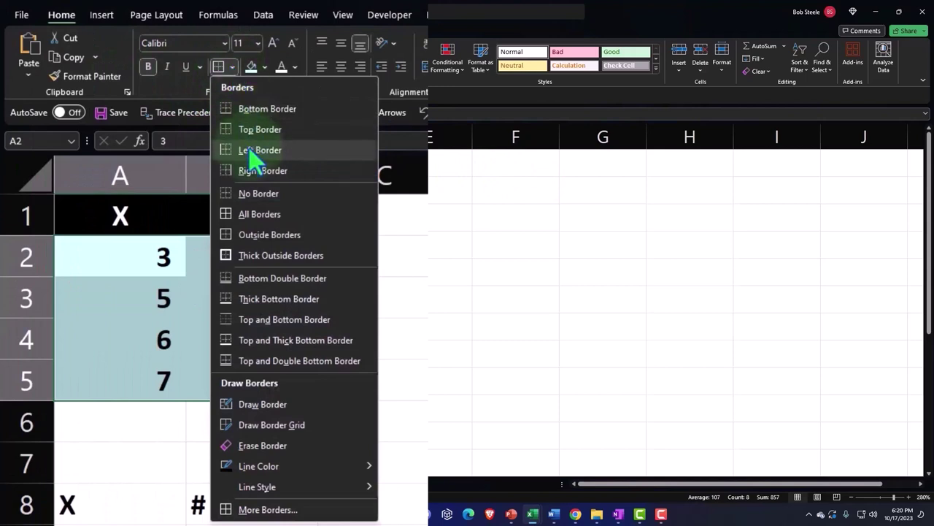
click(259, 214)
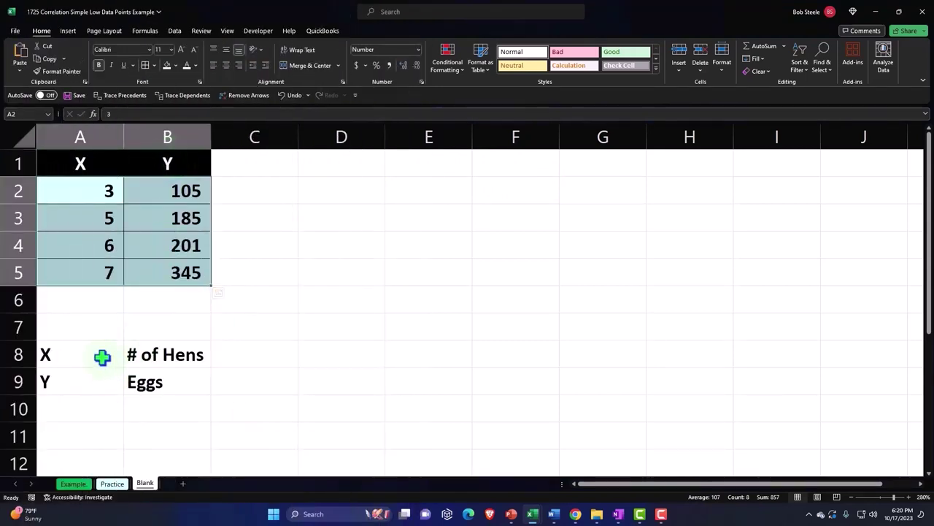
drag(100, 354, 142, 381)
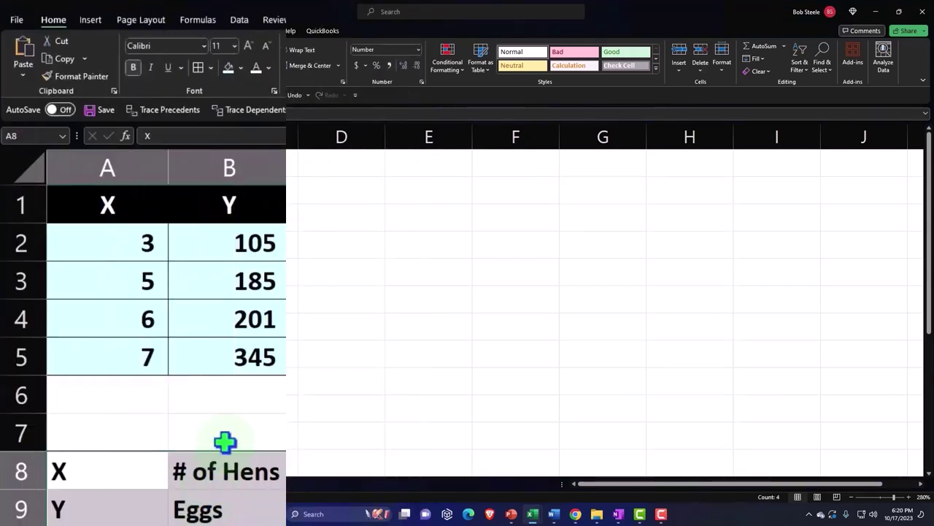
Step: Fill label cells A8:B9 light cyan and narrow column A
click(227, 67)
click(146, 188)
click(115, 133)
drag(123, 132, 87, 136)
click(226, 194)
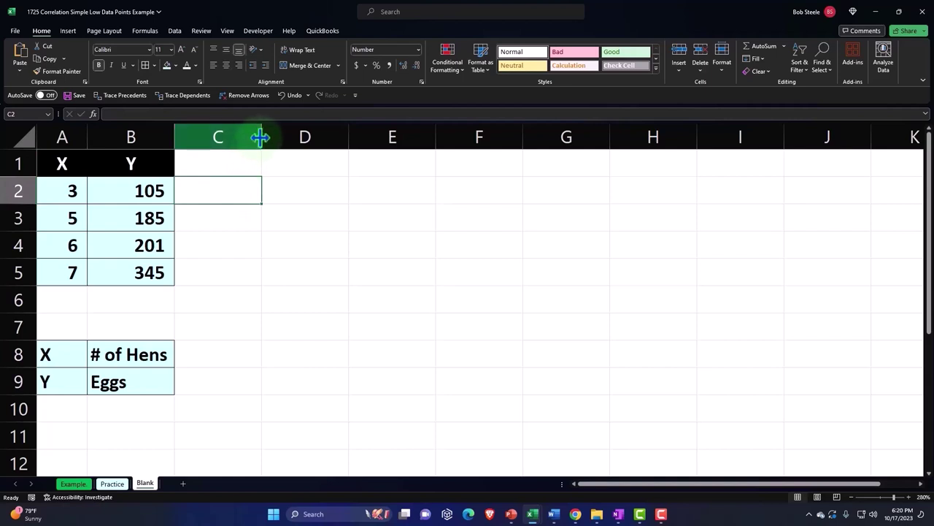
Step: Narrow column C to a thin spacer column
drag(261, 136, 194, 141)
click(284, 161)
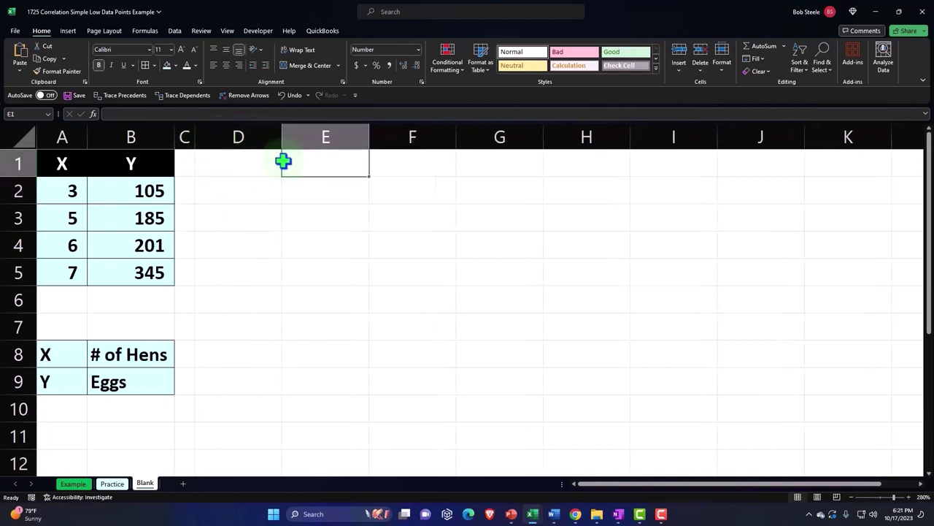
click(218, 167)
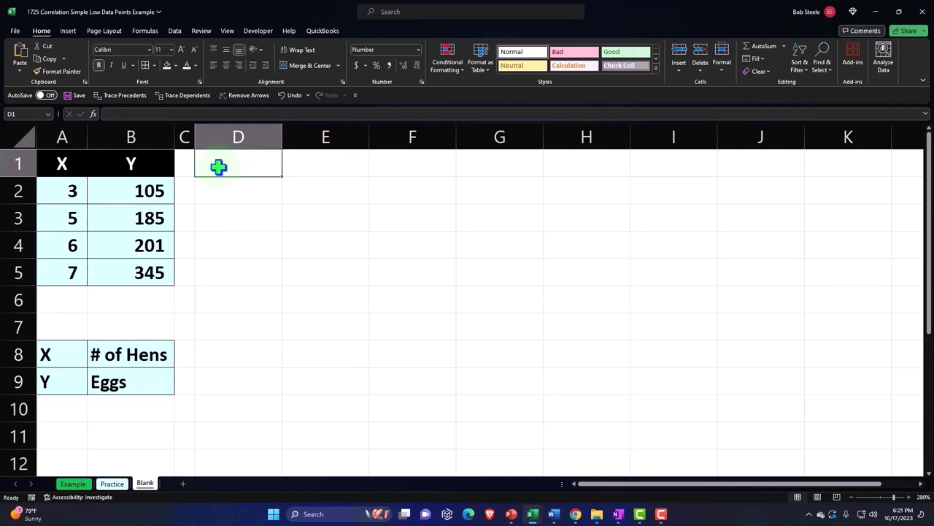
Step: Type the headers X in E1 and Y in F1
key(Right)
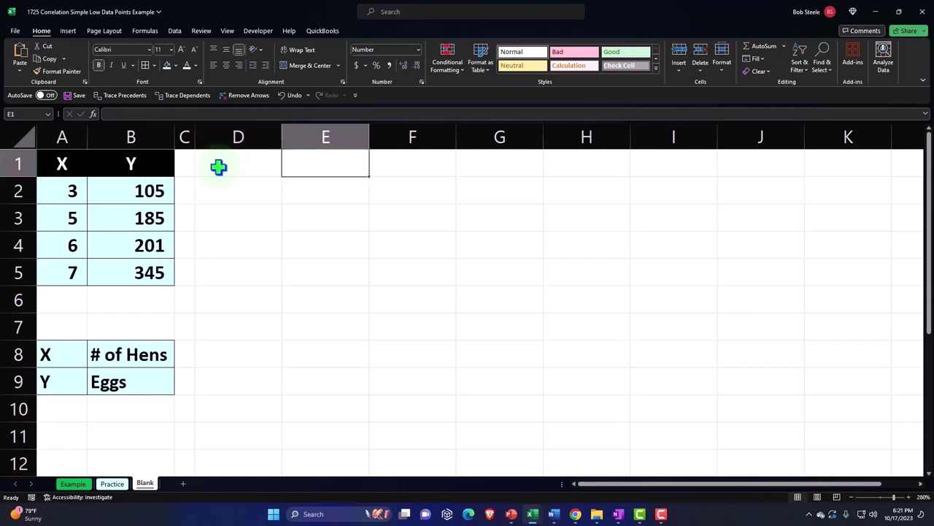
text(X)
key(Tab)
text(Y)
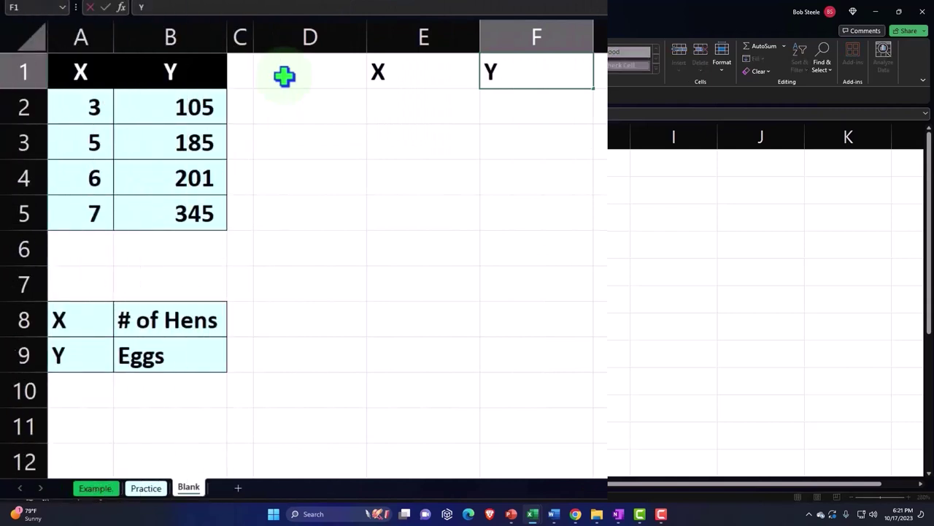
key(Return)
key(Up)
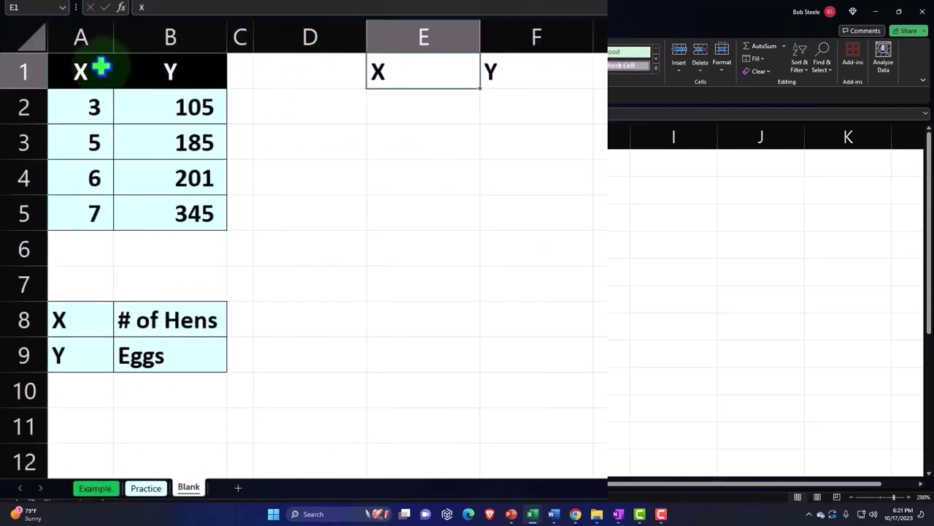
Step: Copy the A1:B1 header formatting onto E1:F1 with Format Painter
drag(117, 68, 170, 71)
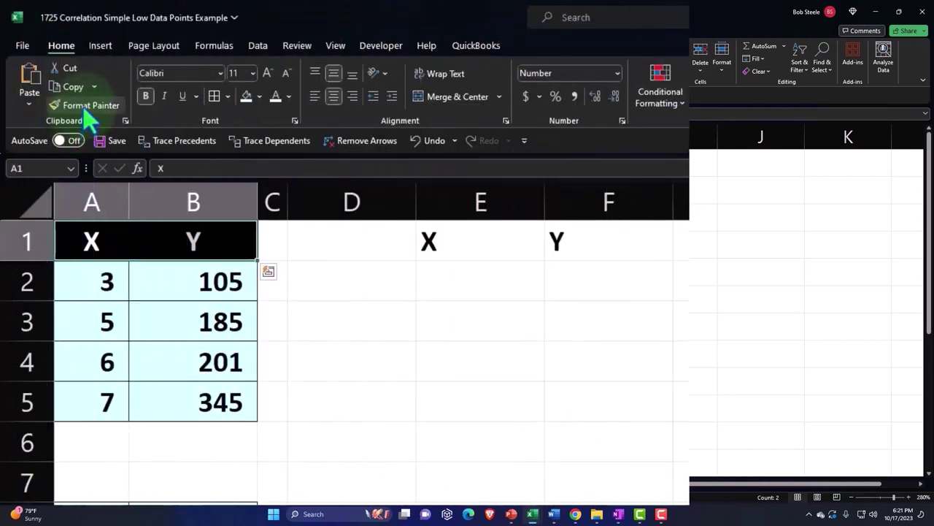
click(85, 107)
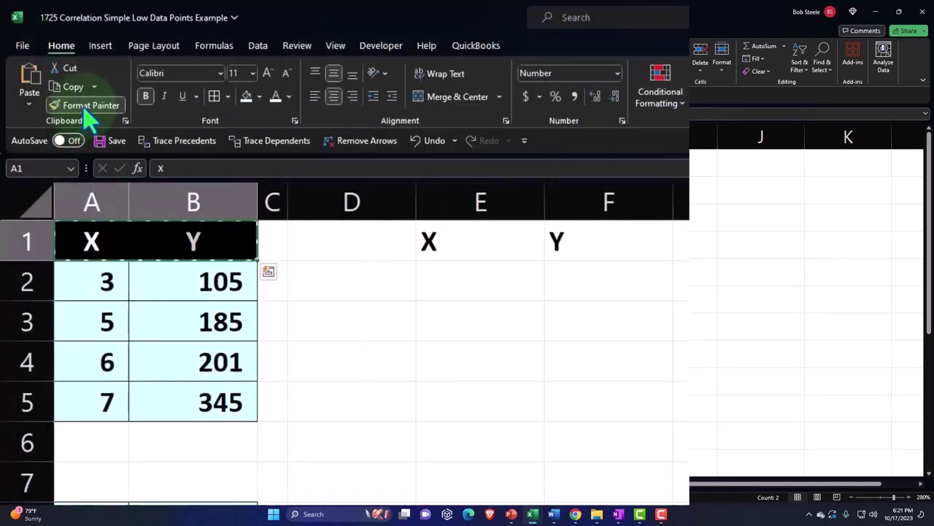
click(465, 230)
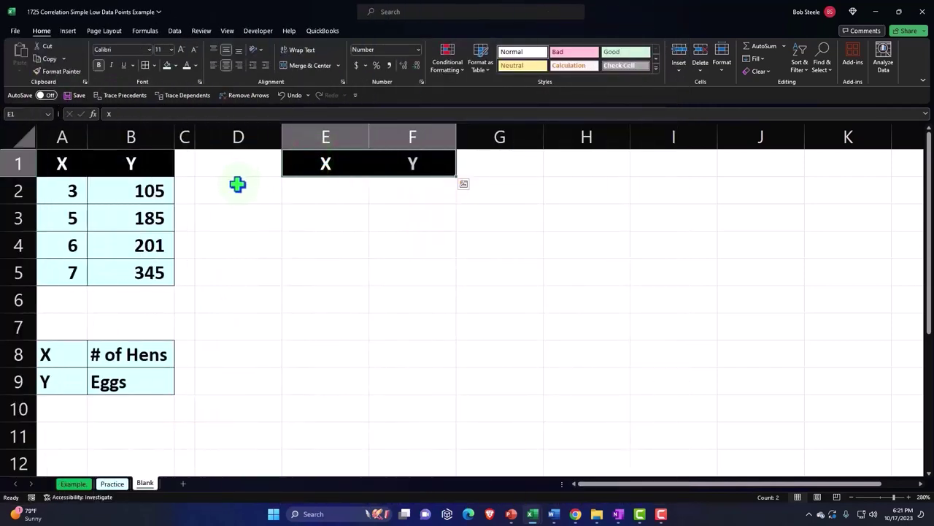
Step: Label D2 'Mean' and D3 'SD', leaving D4 empty
click(251, 199)
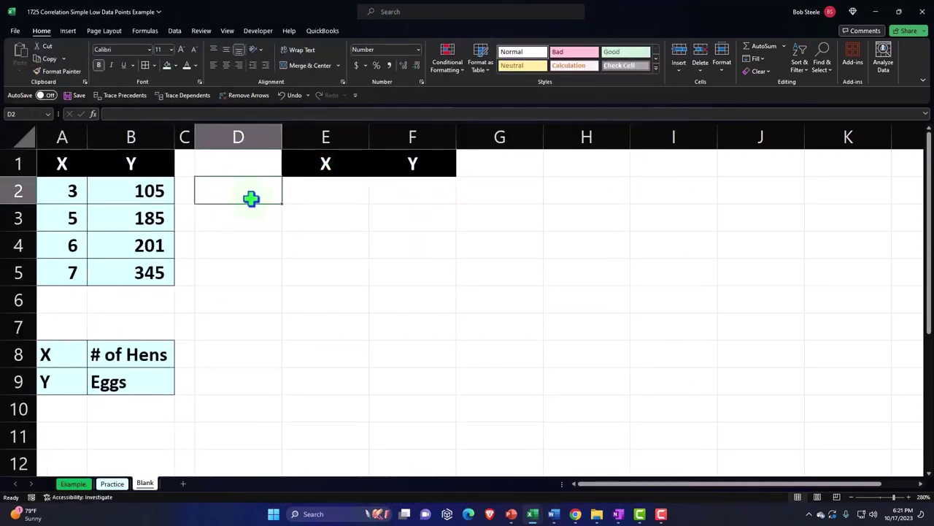
text(Mean)
key(Return)
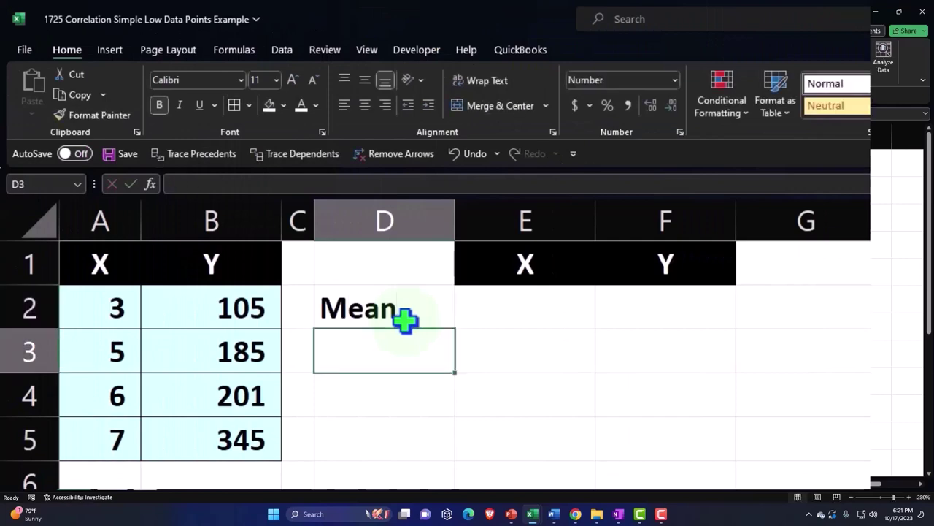
text(SD)
key(Return)
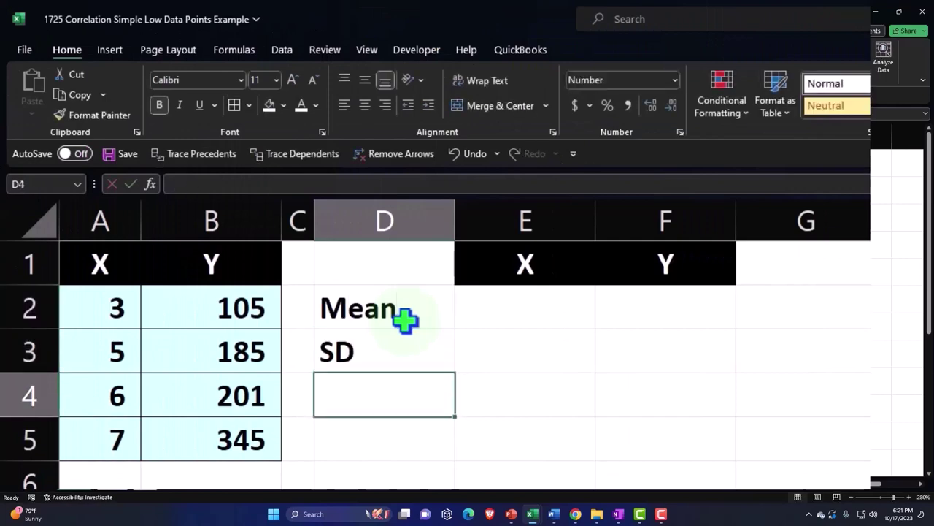
text(Varaince)
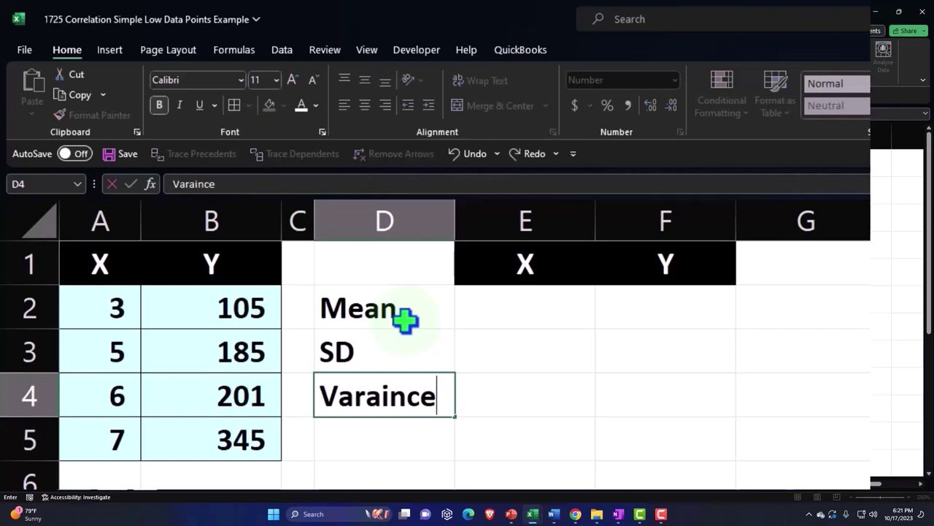
key(BackSpace)
key(BackSpace)
key(BackSpace)
key(BackSpace)
key(BackSpace)
key(BackSpace)
key(BackSpace)
key(BackSpace)
key(Return)
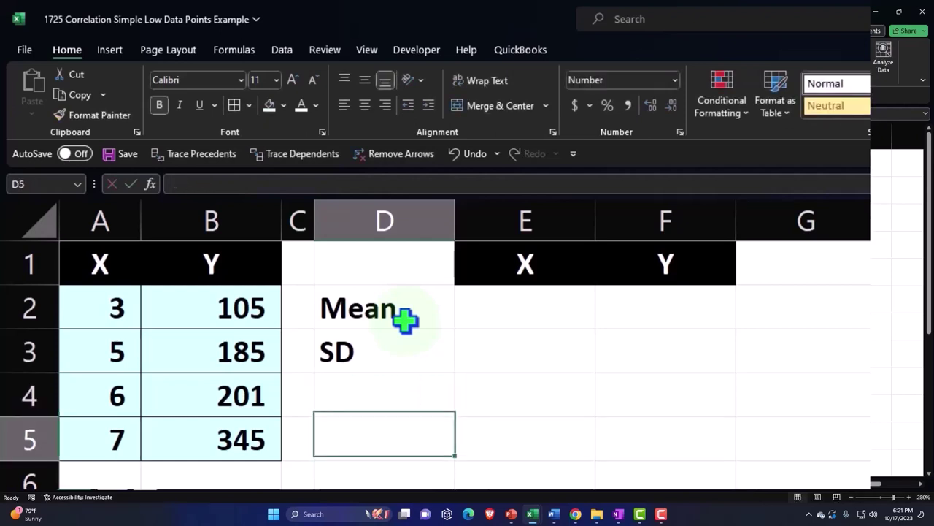
key(Right)
key(Up)
key(Up)
key(Up)
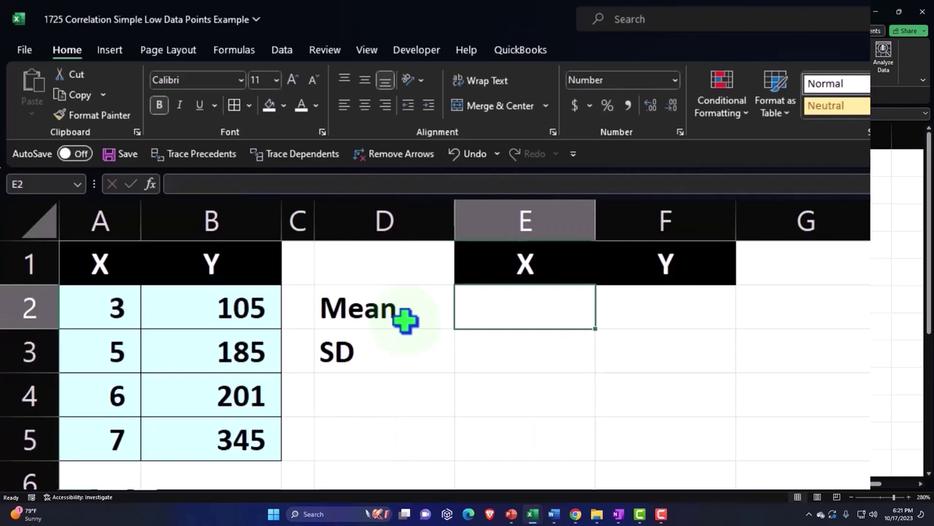
Step: Compute the X mean with =AVERAGE(A2:A5) in E2, shown as 5.25
text(=av)
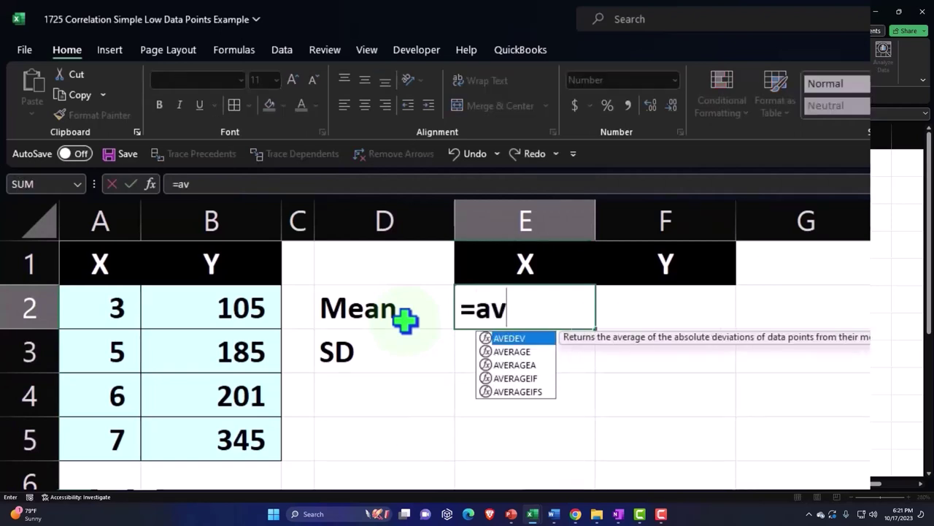
text(er)
key(Tab)
key(Left)
key(Left)
key(Left)
key(Left)
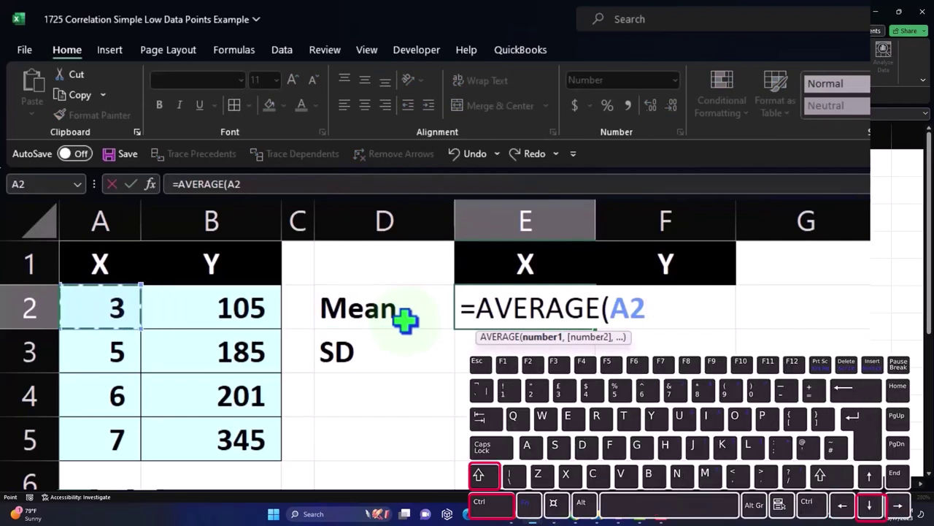
key(ctrl+shift+Down)
key(Return)
key(Up)
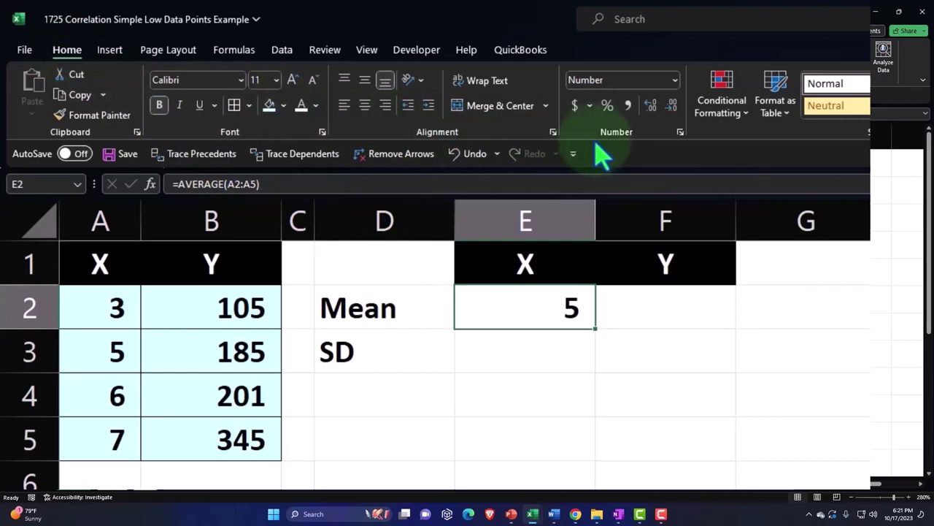
click(648, 106)
click(648, 106)
Step: Compute the Y mean with =AVERAGE(B2:B5) in F2, shown as 209.00
click(659, 305)
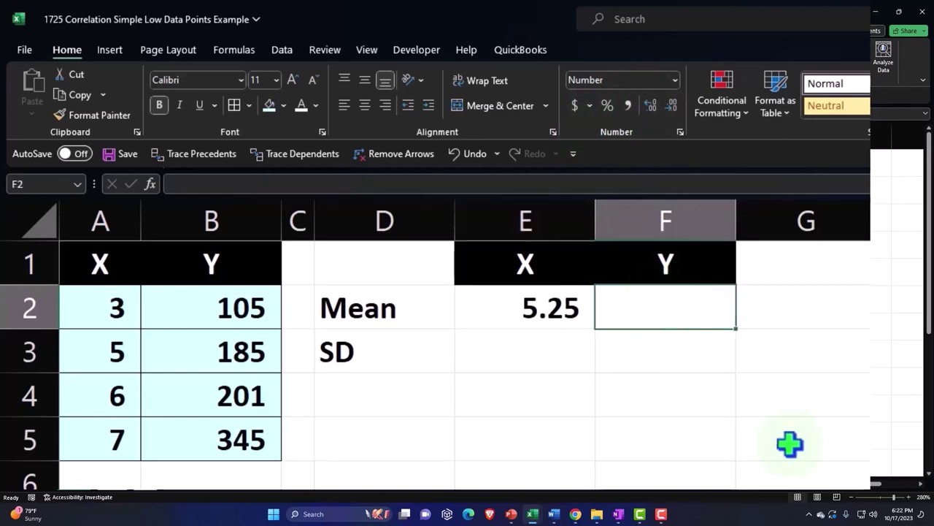
text(=aver)
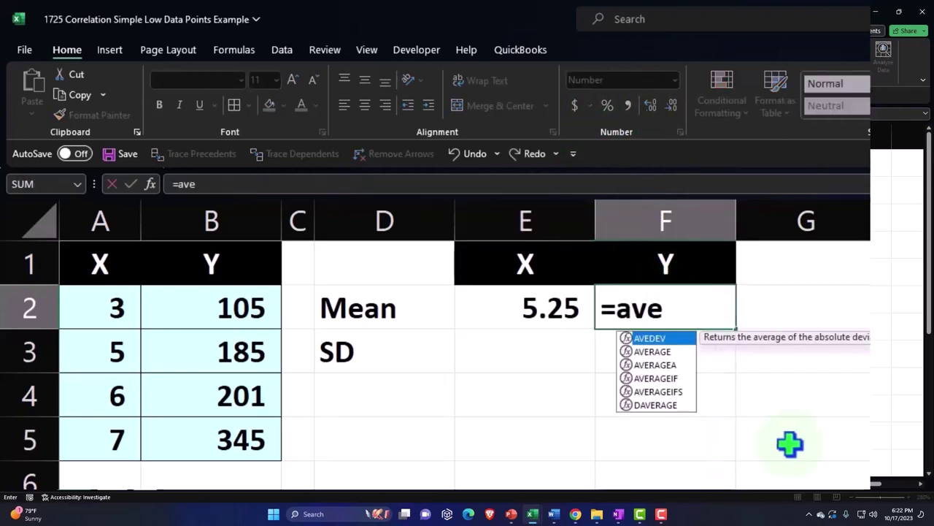
key(Tab)
key(Left)
key(Left)
key(Left)
key(Left)
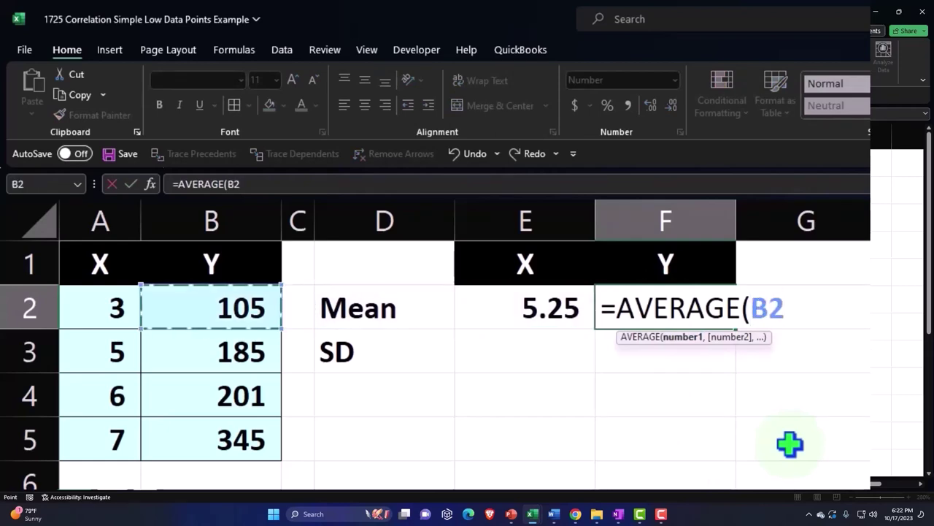
key(shift+Down)
key(shift+Down)
key(shift+Down)
key(shift+Down)
key(shift+Down)
key(shift+Down)
key(ctrl+shift+Up)
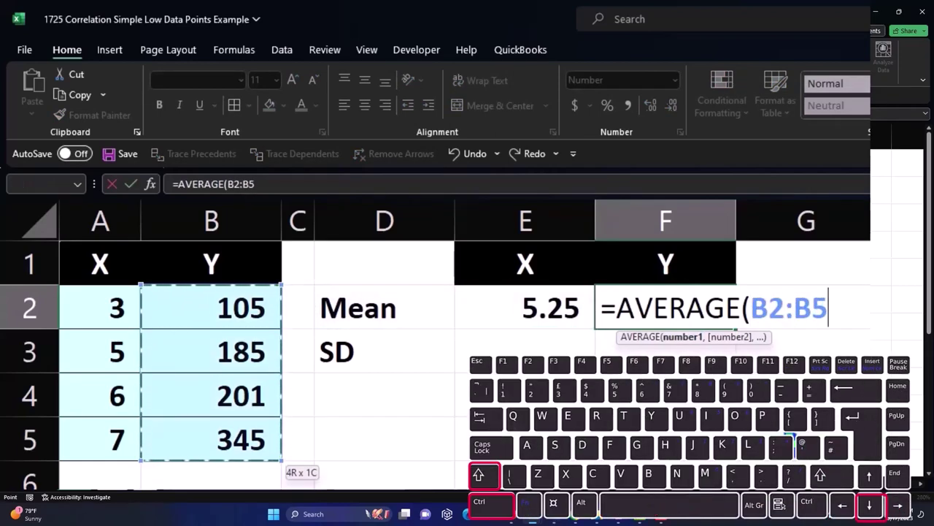
key(Return)
key(Up)
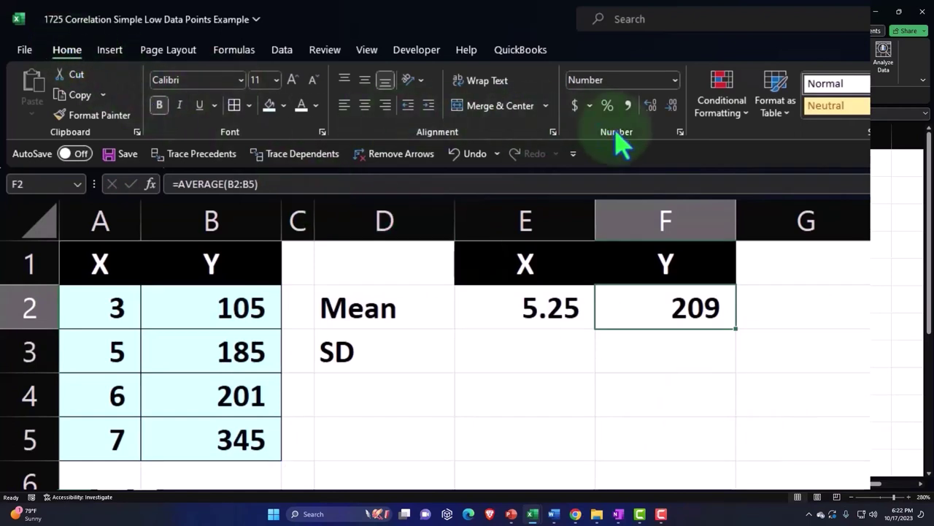
click(648, 107)
click(649, 107)
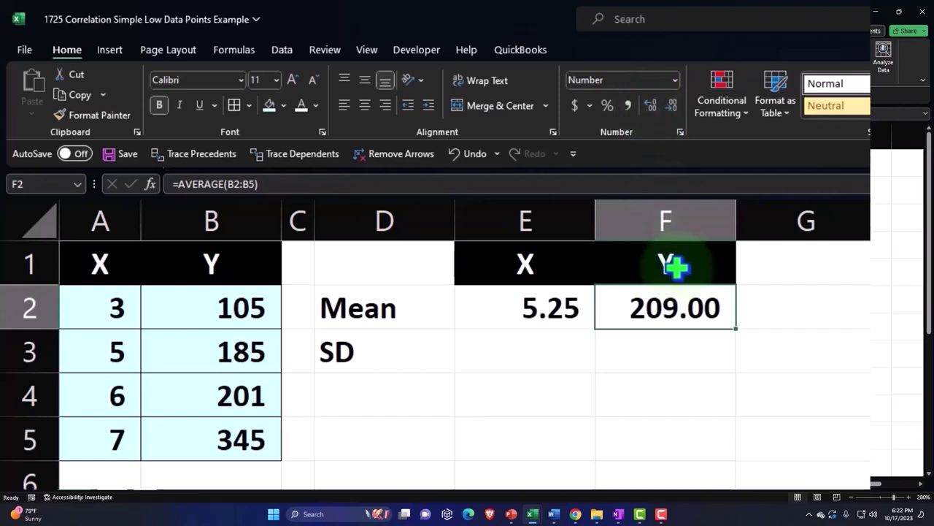
click(563, 321)
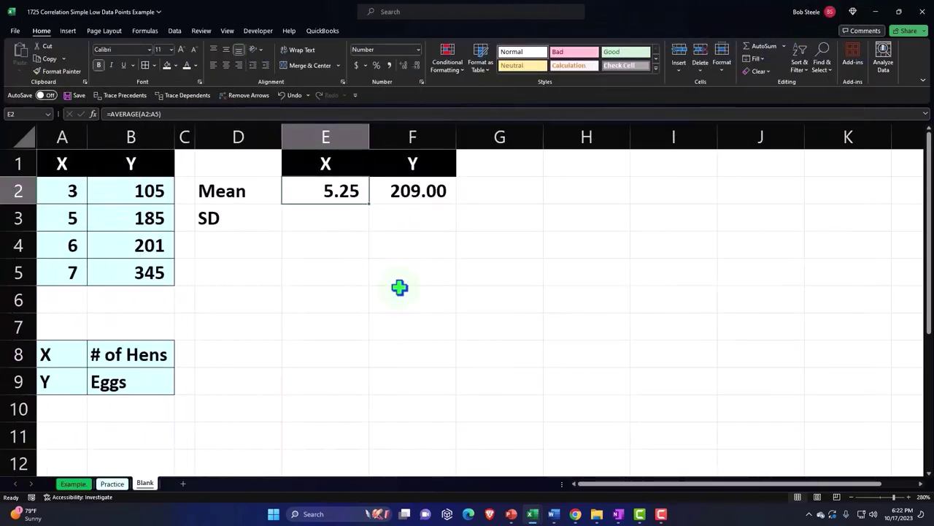
Step: Enter =STDEV.S(A2:A5) in E3 and show the result at two decimals (1.71)
key(Down)
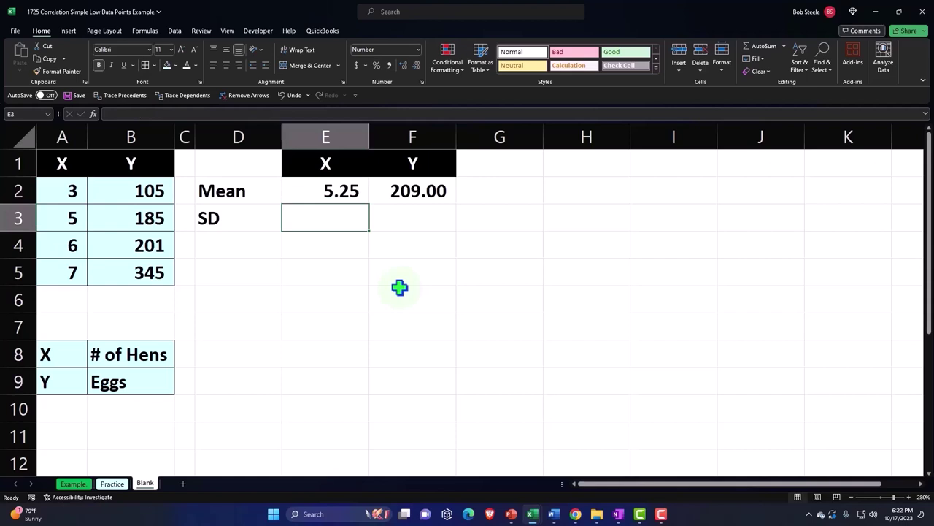
text(=)
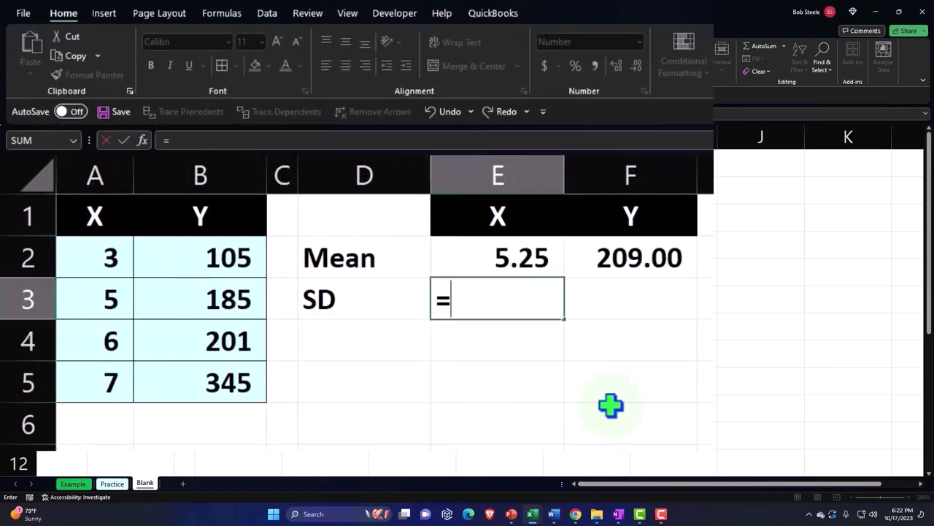
text(st)
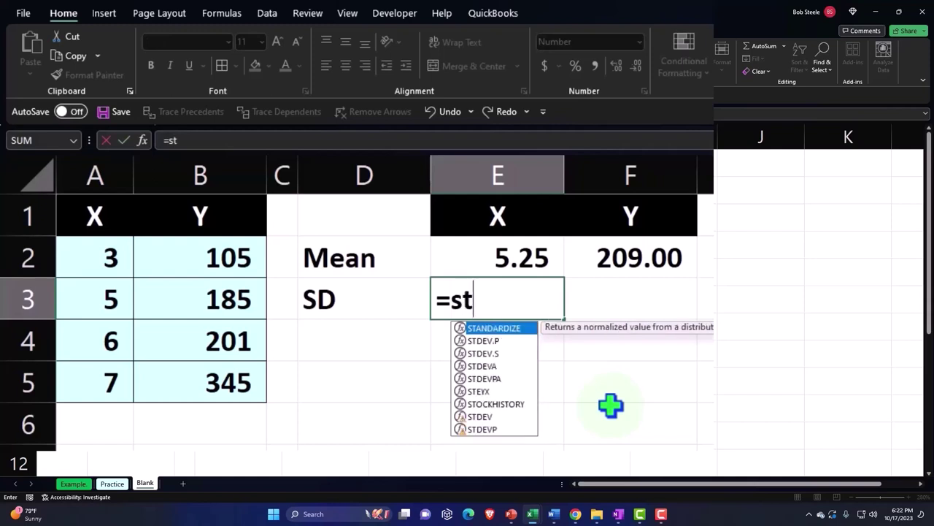
key(Down)
key(Down)
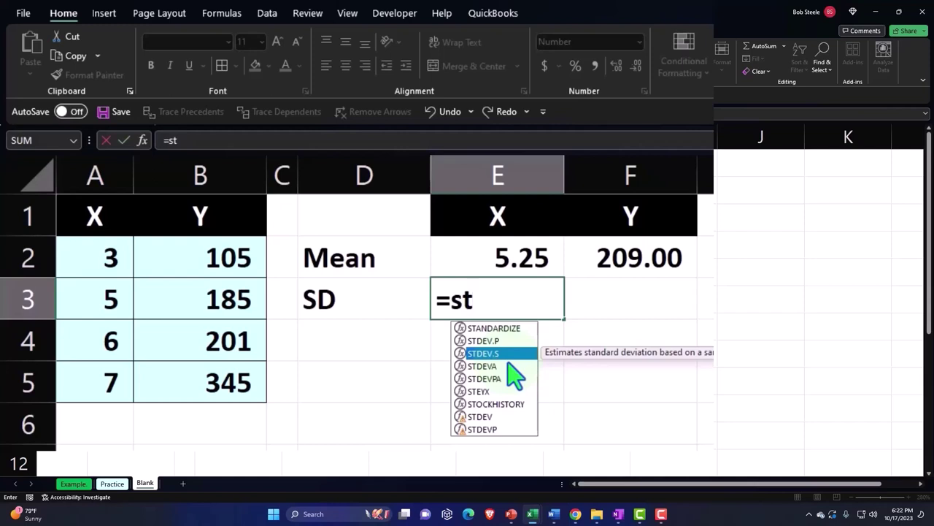
key(Tab)
click(115, 260)
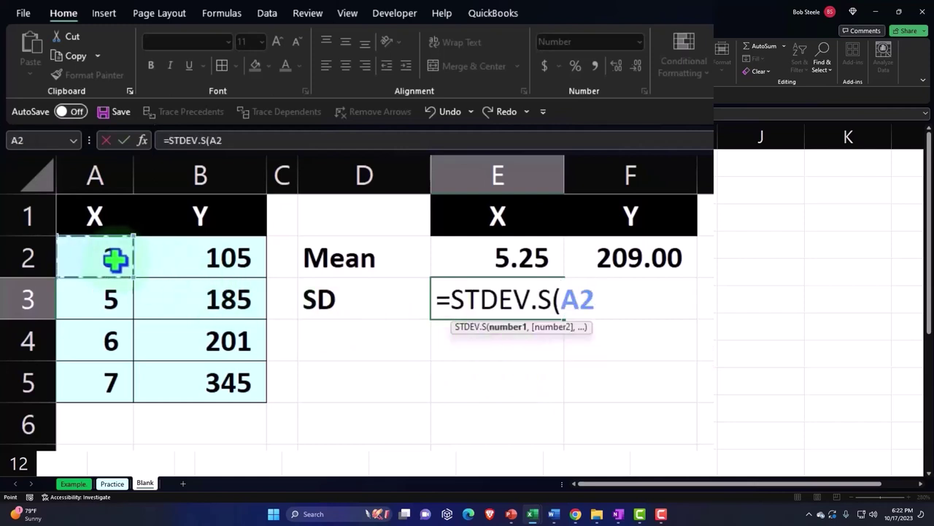
key(ctrl+shift+Down)
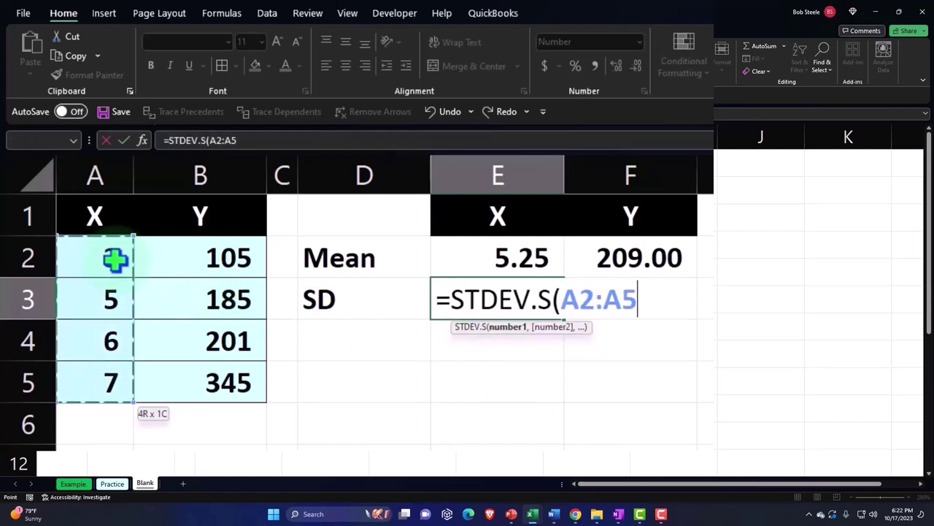
key(Return)
key(Up)
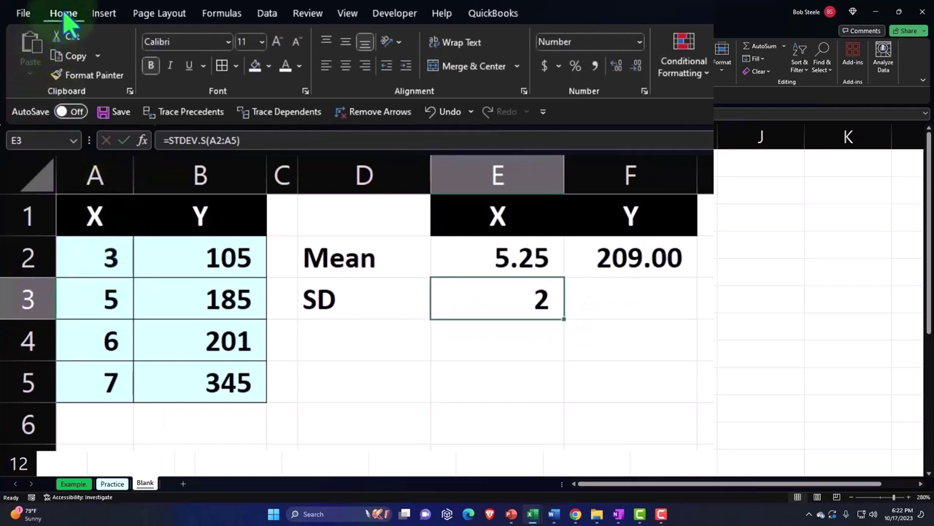
click(617, 68)
click(617, 67)
Step: Enter =STDEV.S(B2:B5) in F3 and show the result at two decimals (99.92)
click(662, 304)
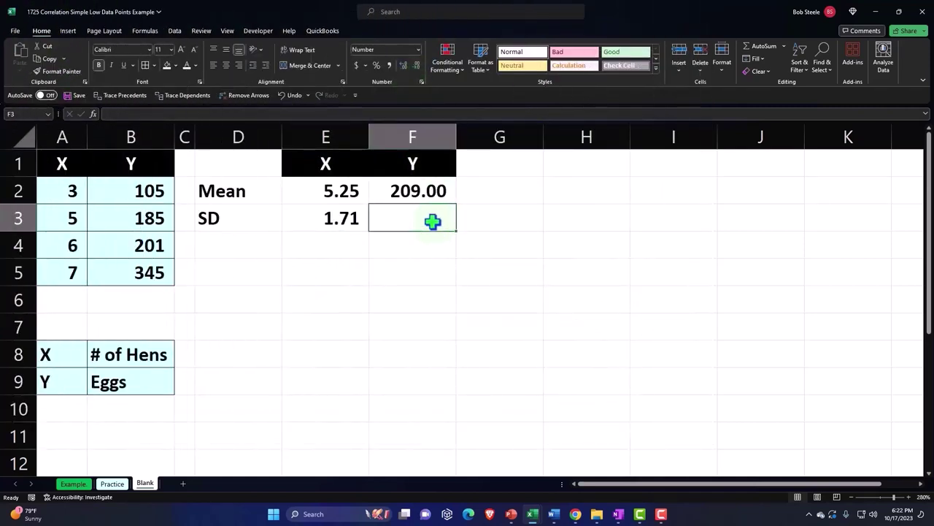
text(=st)
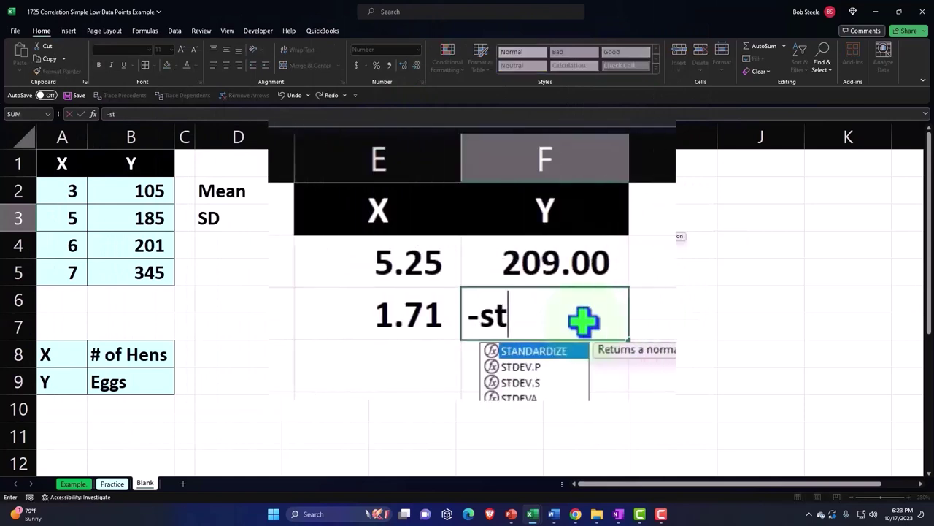
text(=st)
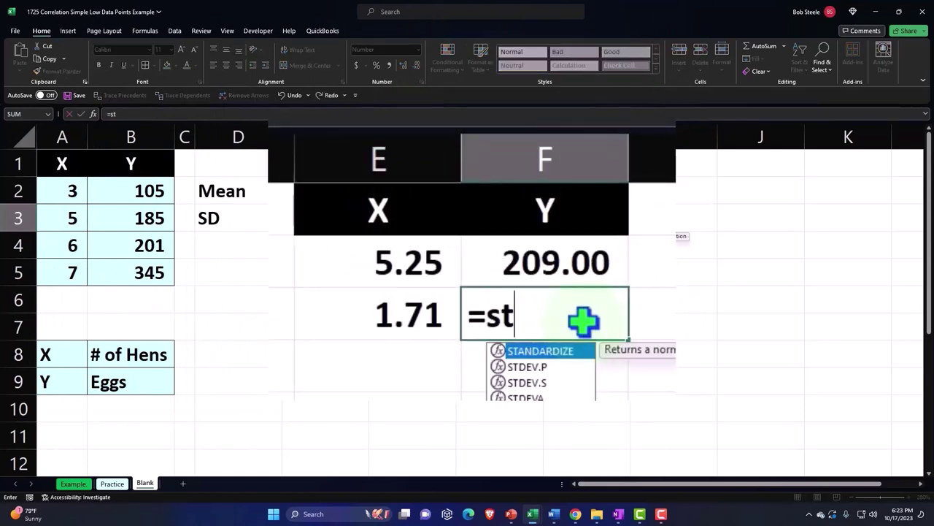
key(Down)
key(Down)
key(Tab)
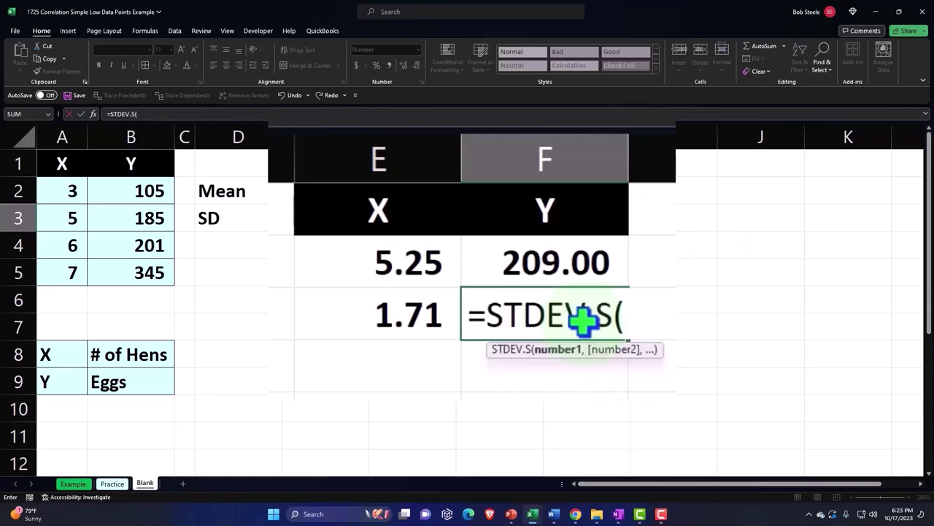
key(Left)
key(Left)
drag(146, 191, 173, 284)
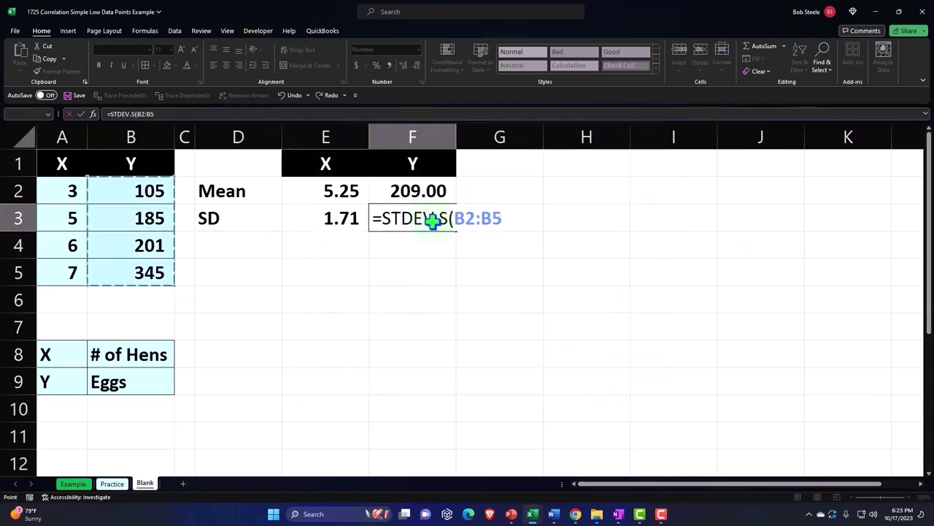
key(Return)
click(433, 221)
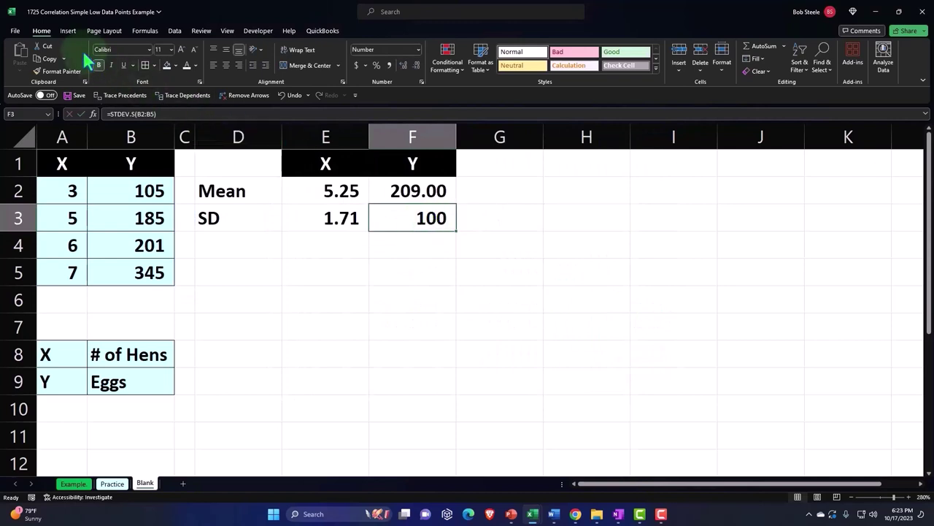
key(super+plus)
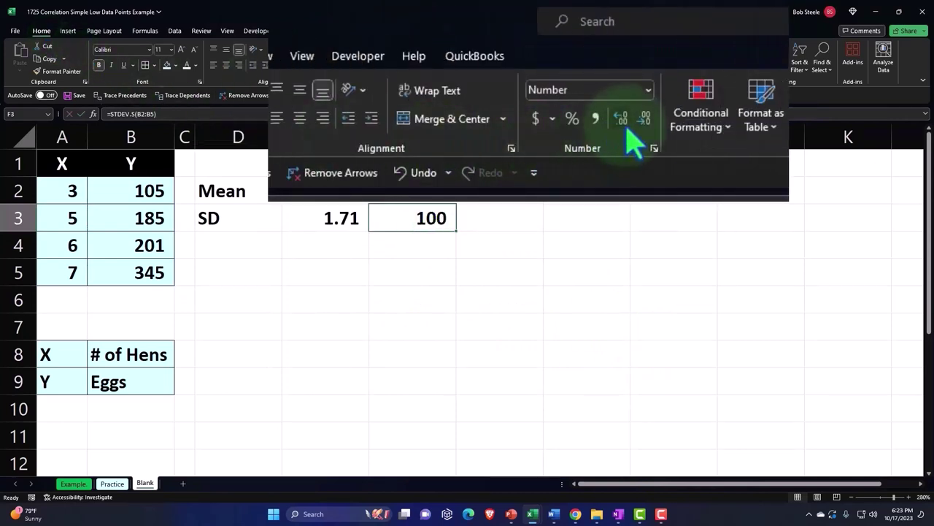
click(622, 123)
click(626, 126)
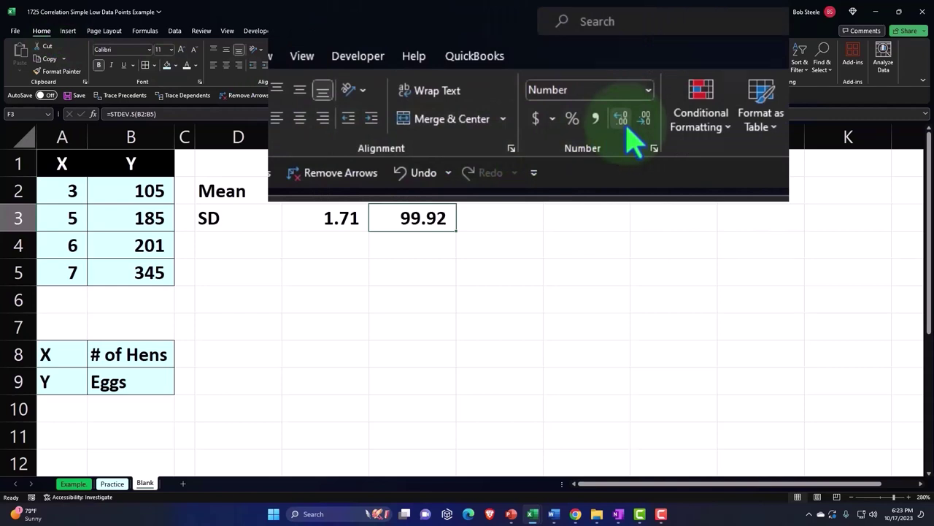
key(super+Escape)
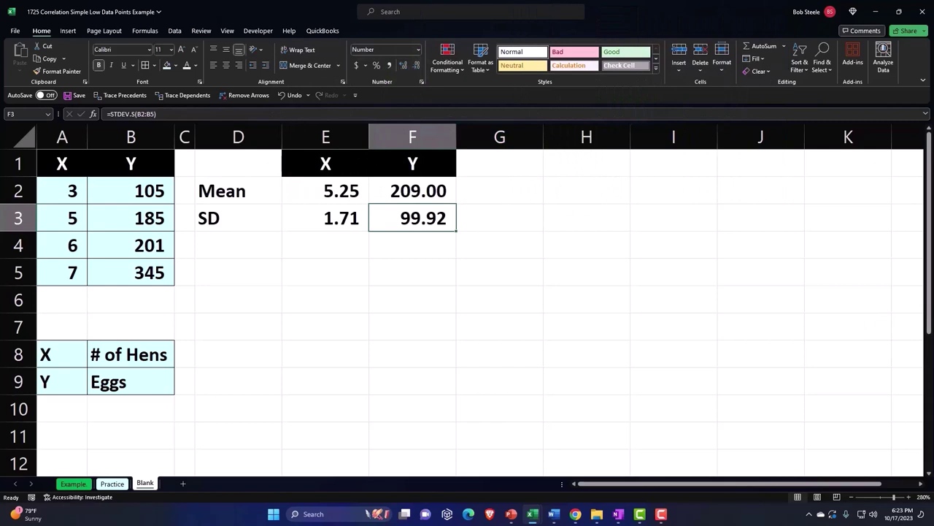
Step: Paste the r formula picture, move it up beside the Mean and SD figures, and select A1:B5
key(ctrl+v)
click(586, 326)
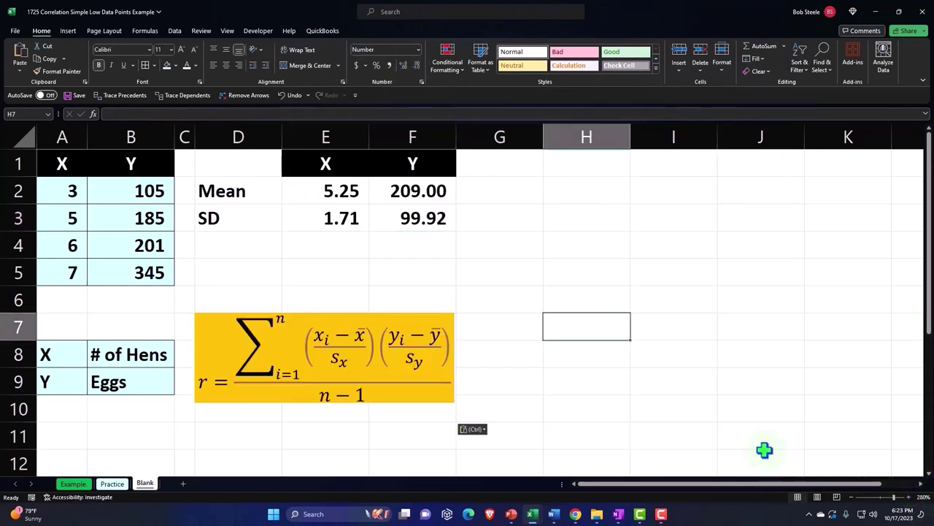
click(245, 325)
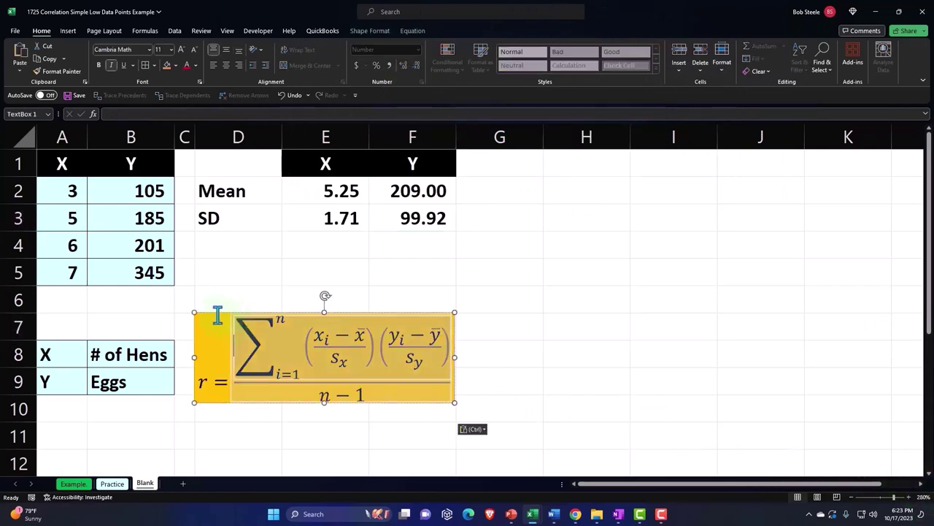
drag(215, 314, 501, 164)
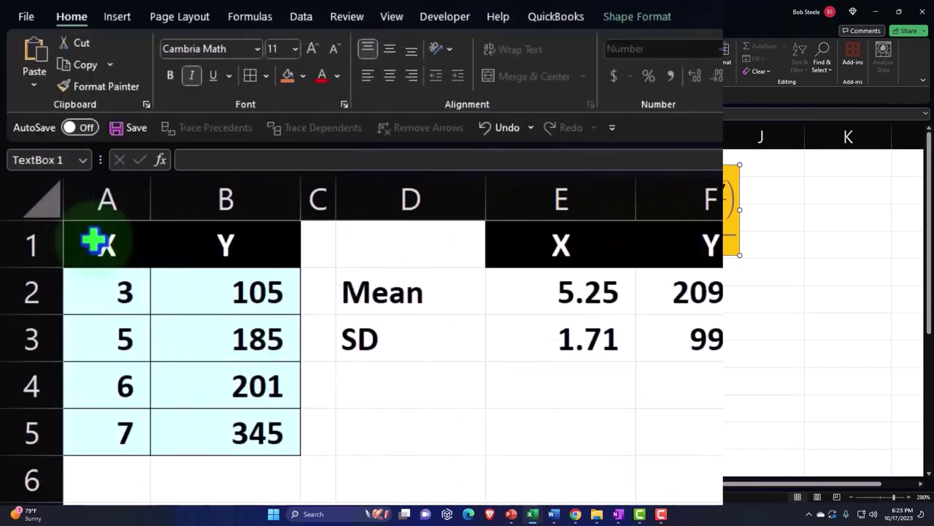
drag(95, 239, 219, 422)
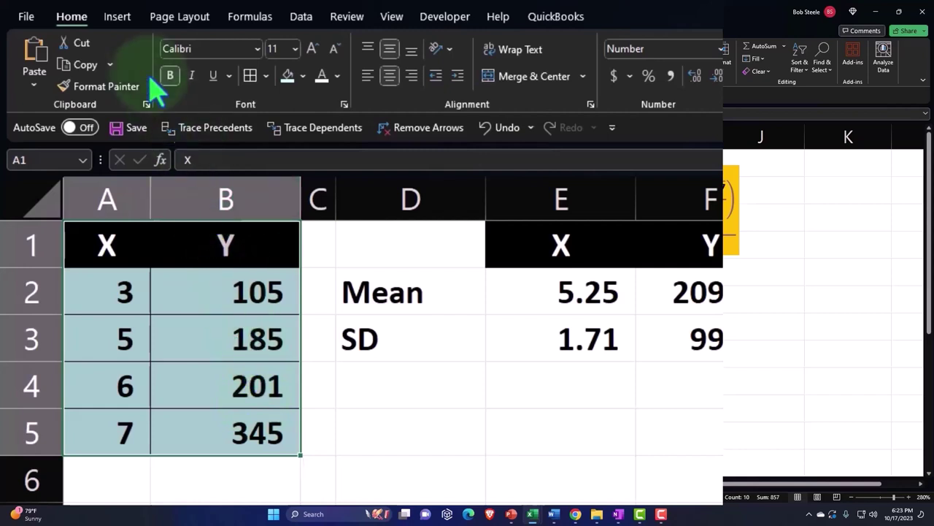
Step: Insert a plain scatter chart of A1:B5, then shrink and place it below the statistics
click(118, 20)
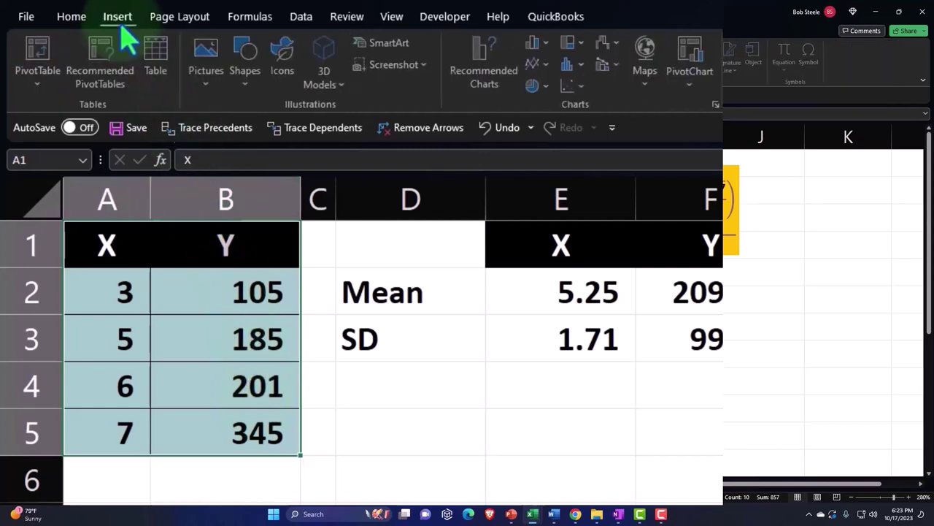
click(588, 89)
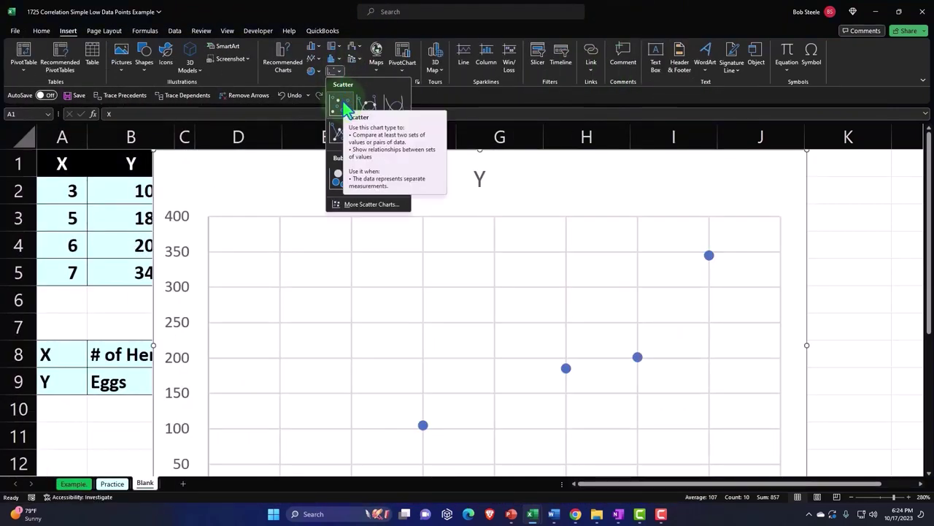
click(343, 107)
drag(180, 158, 199, 200)
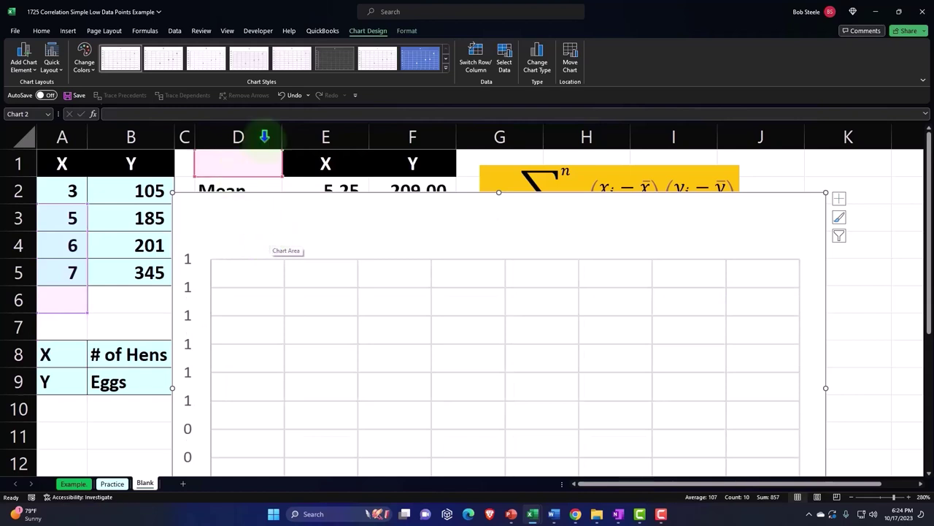
click(287, 96)
drag(237, 222, 247, 252)
drag(179, 221, 313, 319)
drag(379, 333, 278, 236)
click(851, 497)
Step: Resize the scatter chart from its corners and nudge it into place beside the data
click(768, 294)
scroll(769, 293, up, 1)
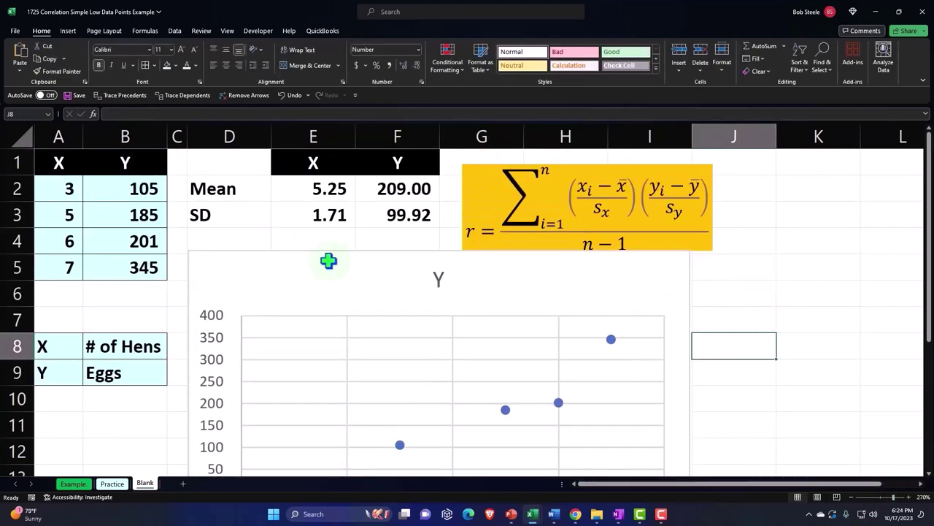
click(223, 261)
drag(190, 249, 225, 245)
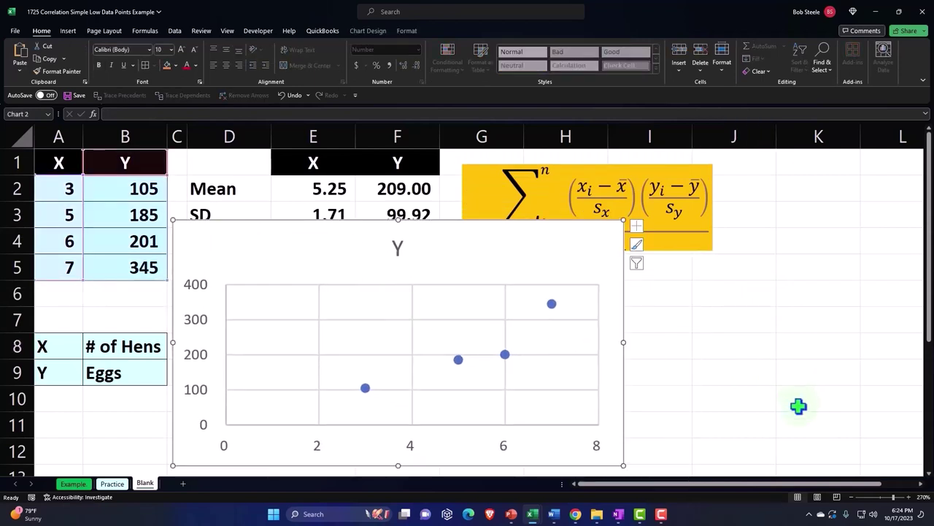
click(767, 388)
scroll(767, 388, down, 2)
scroll(767, 388, down, 4)
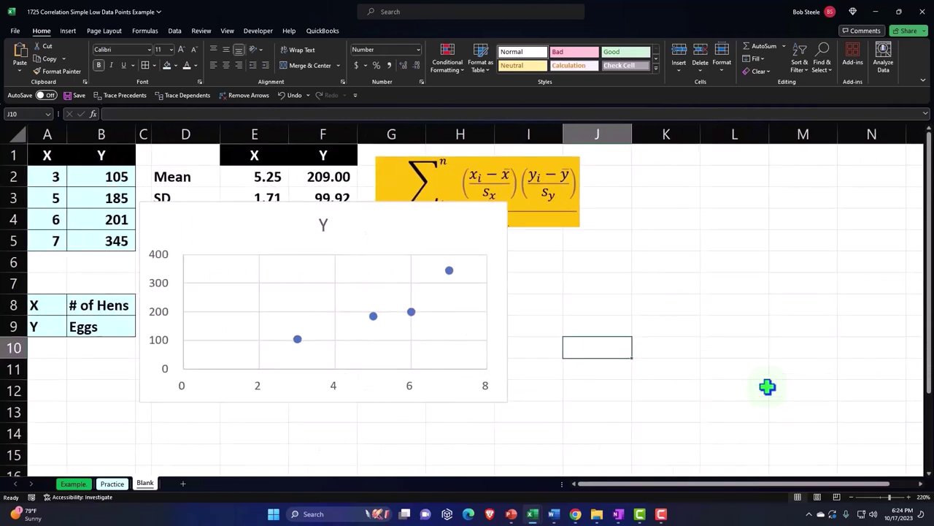
click(176, 229)
drag(176, 230, 181, 240)
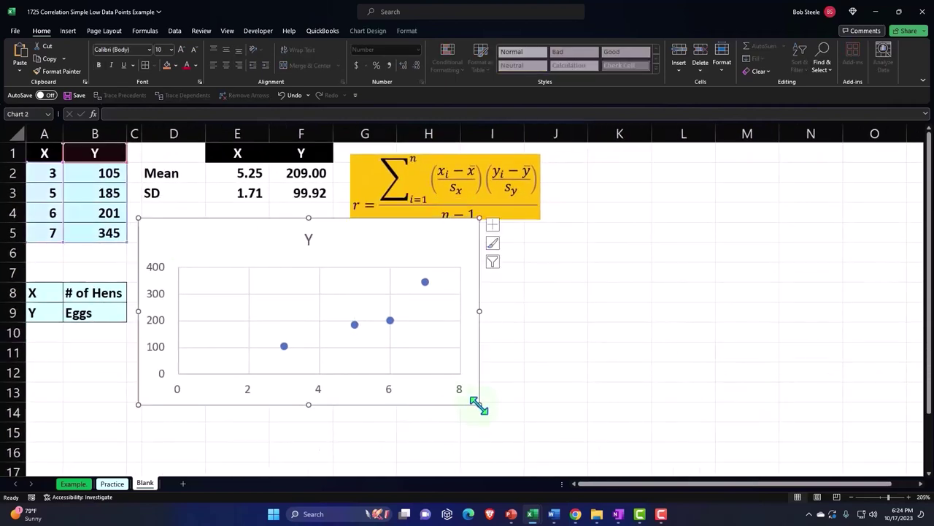
drag(479, 404, 506, 437)
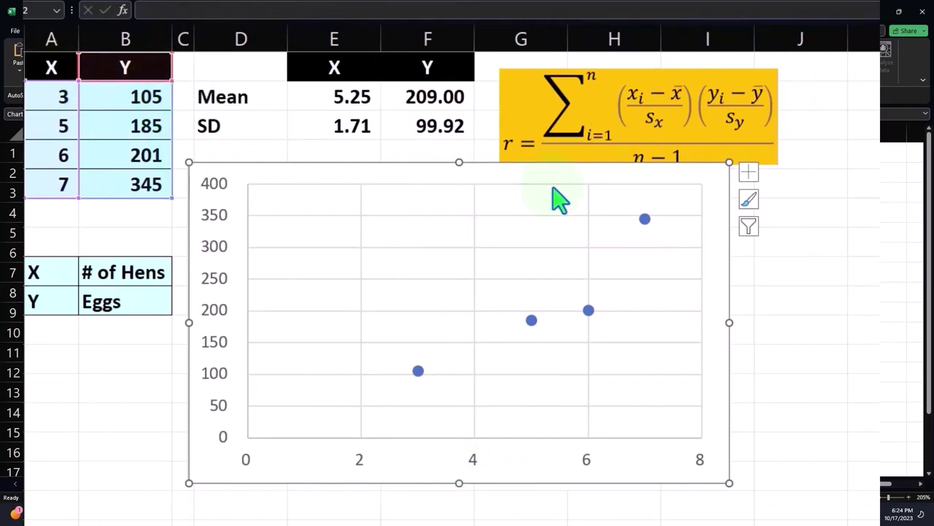
Step: Add both axis titles, linking them to cells A1 and B1 so they read X and Y
click(748, 174)
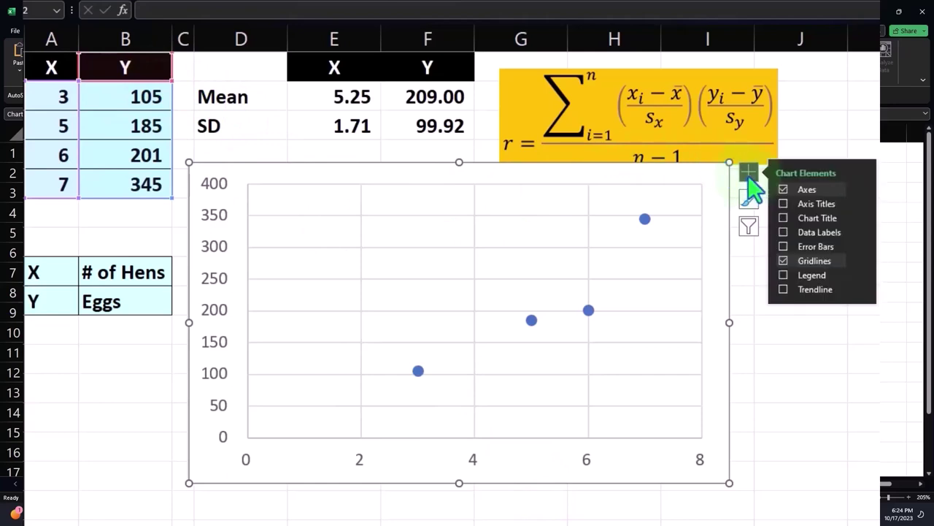
click(783, 205)
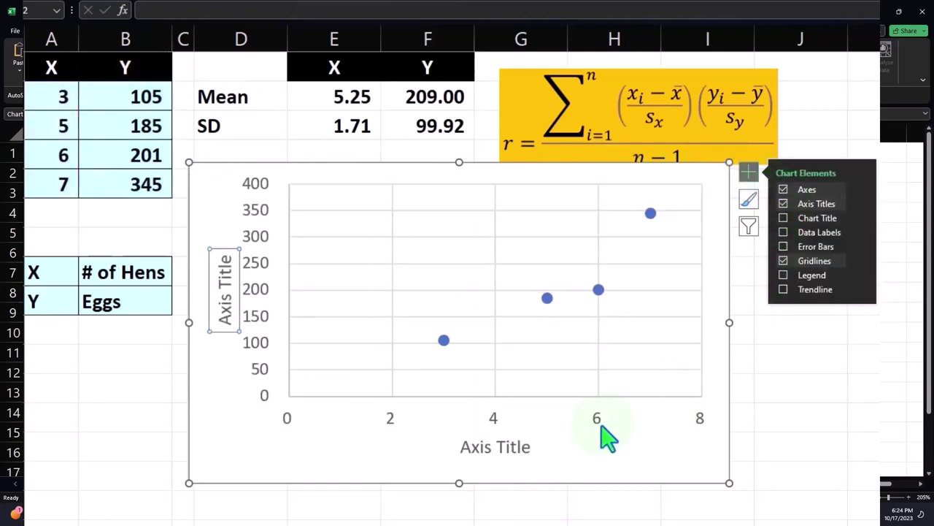
click(513, 448)
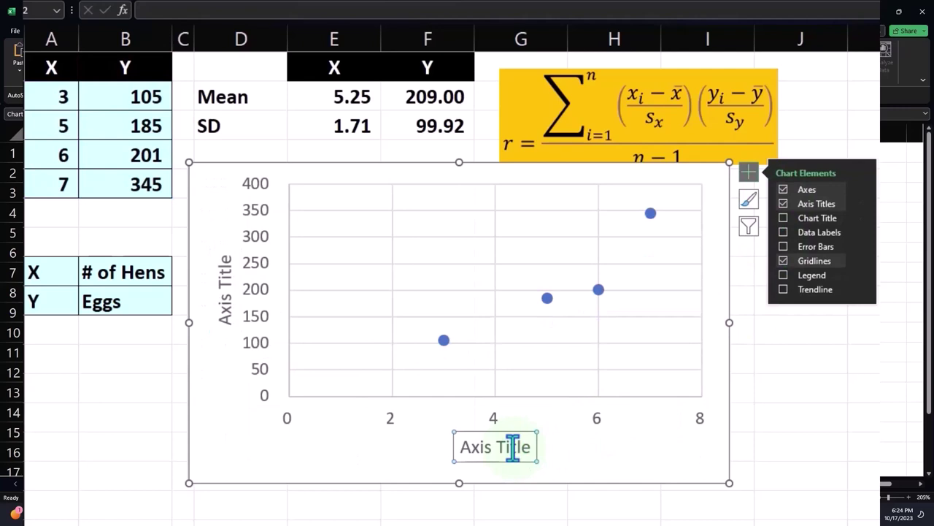
text(=)
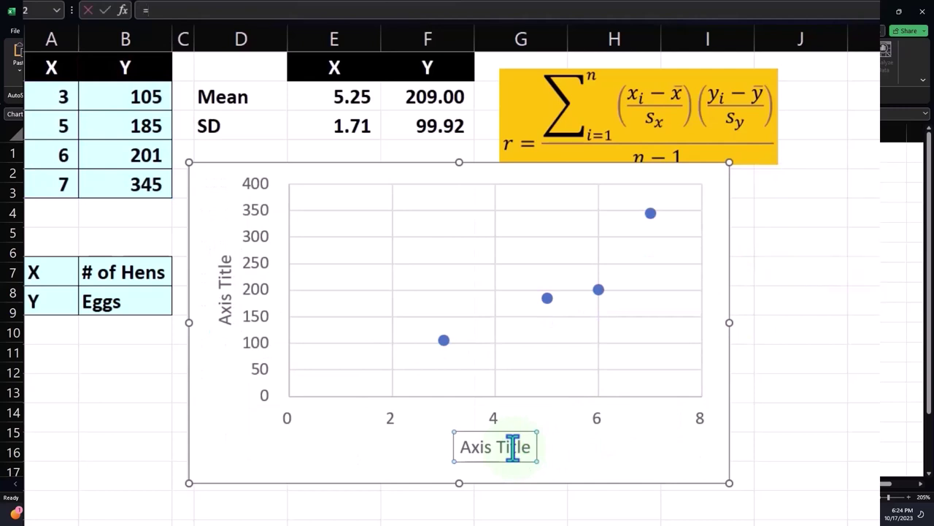
click(52, 67)
key(Return)
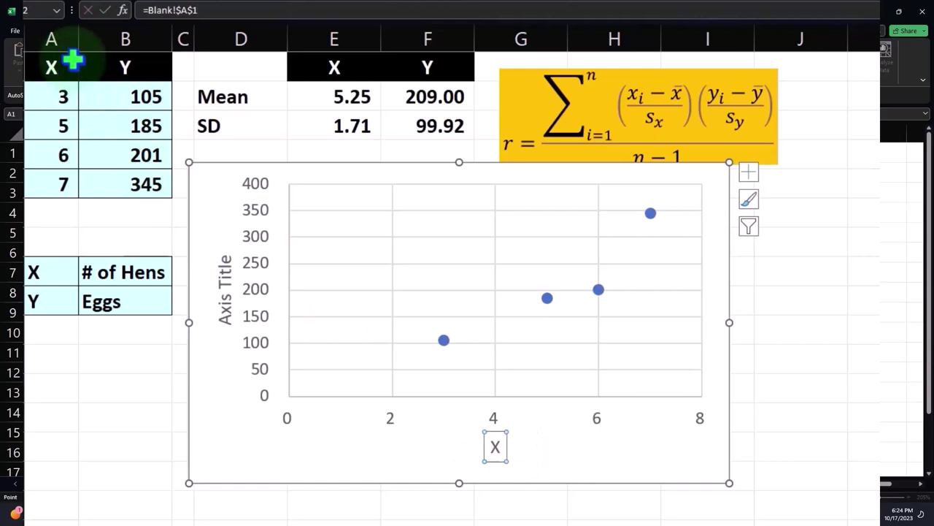
click(219, 279)
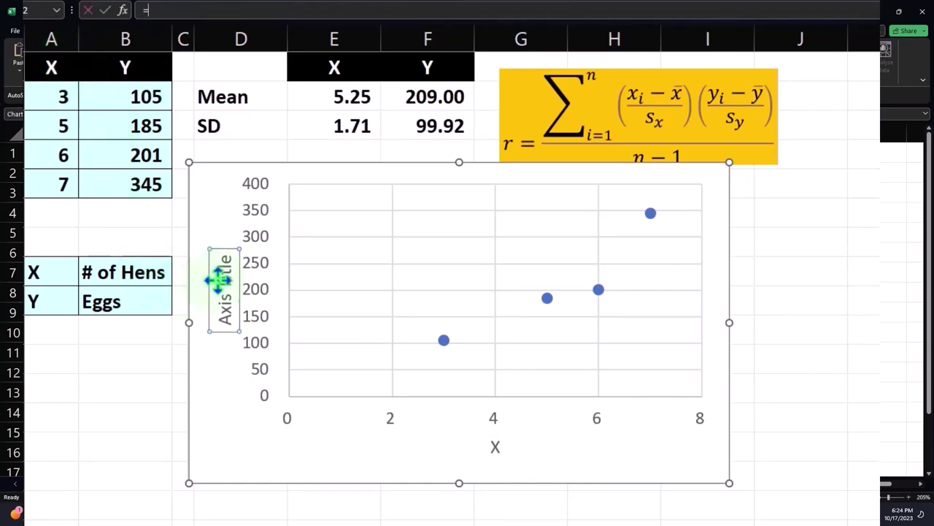
text(=)
click(143, 68)
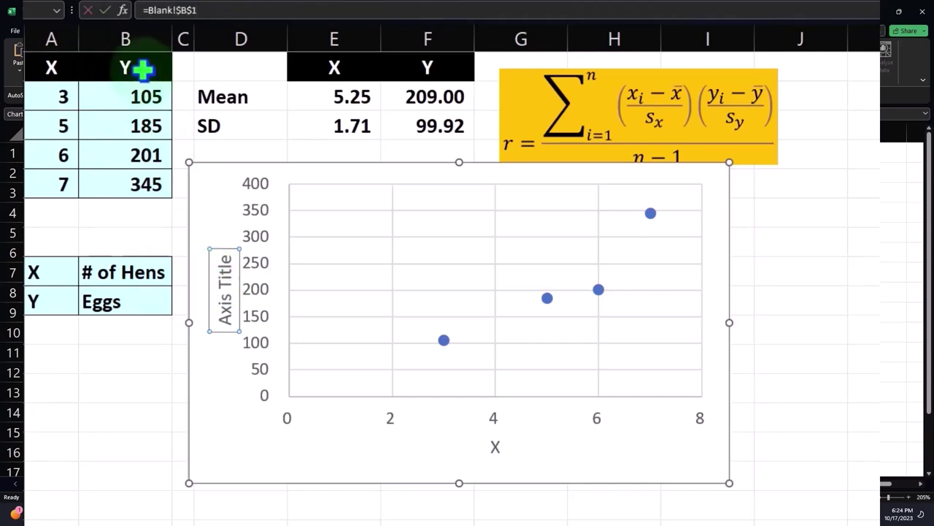
key(Return)
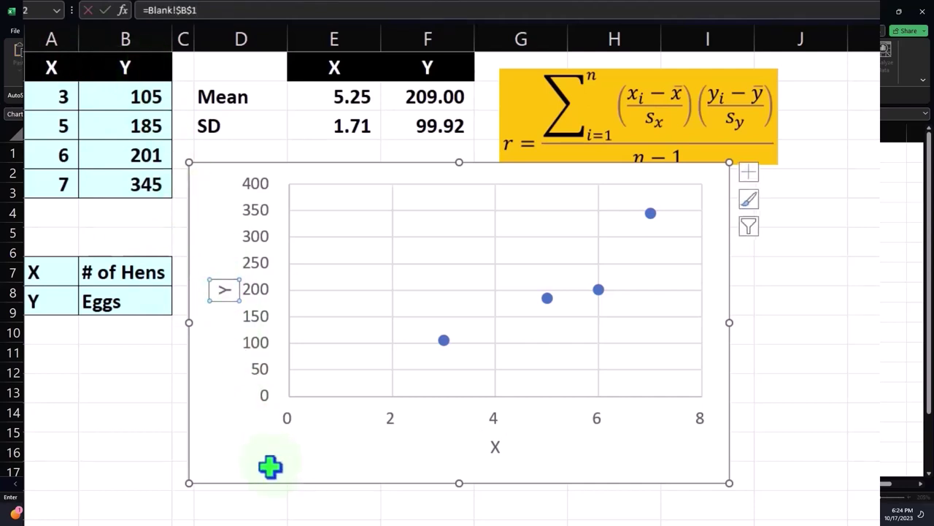
click(270, 464)
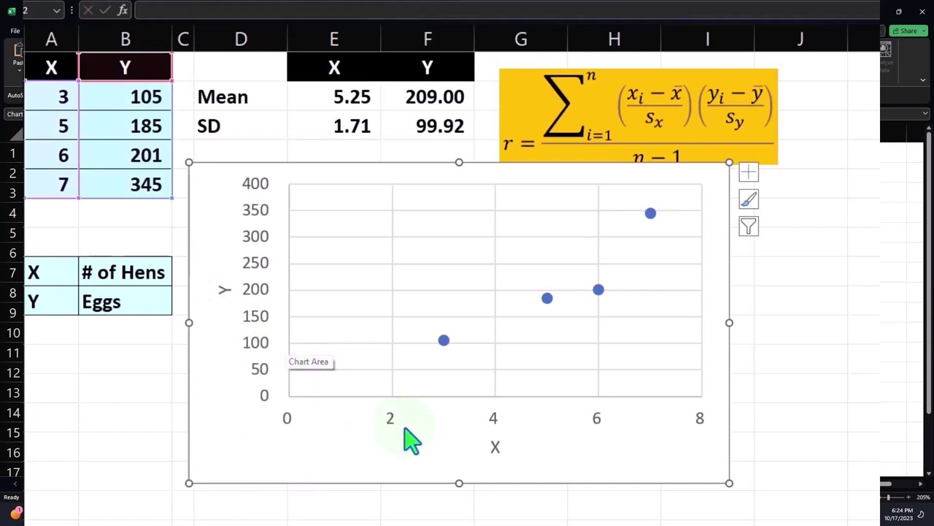
Step: Relink the horizontal and vertical axis titles to the '# of Hens' and 'Eggs' label cells
click(497, 448)
text(=)
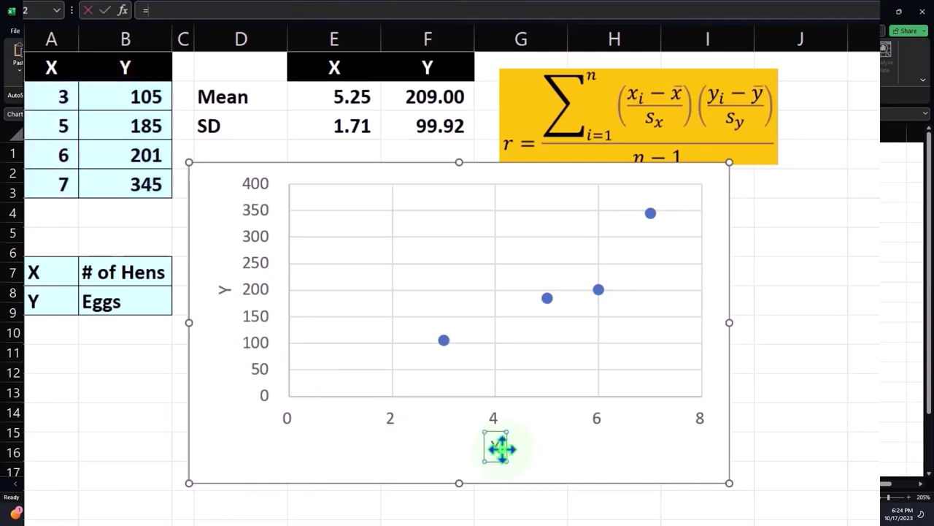
click(127, 272)
key(Return)
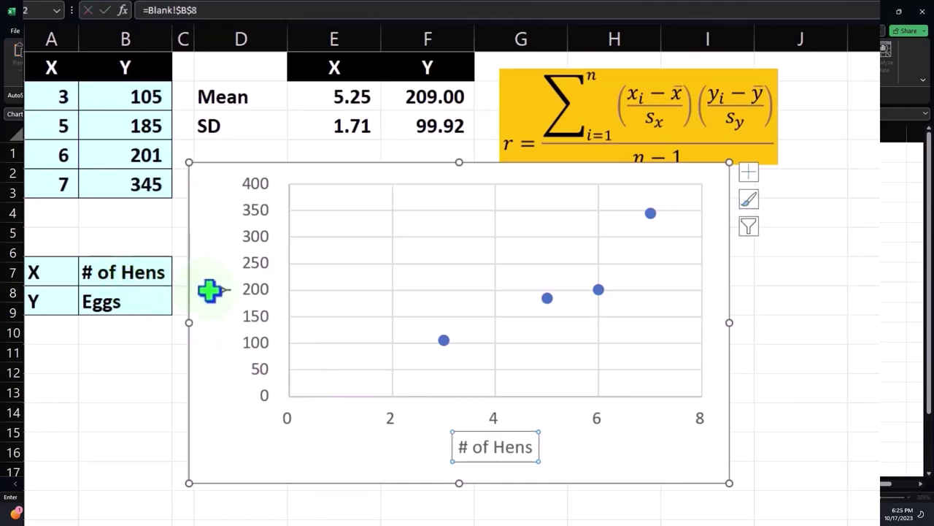
click(219, 289)
text(=)
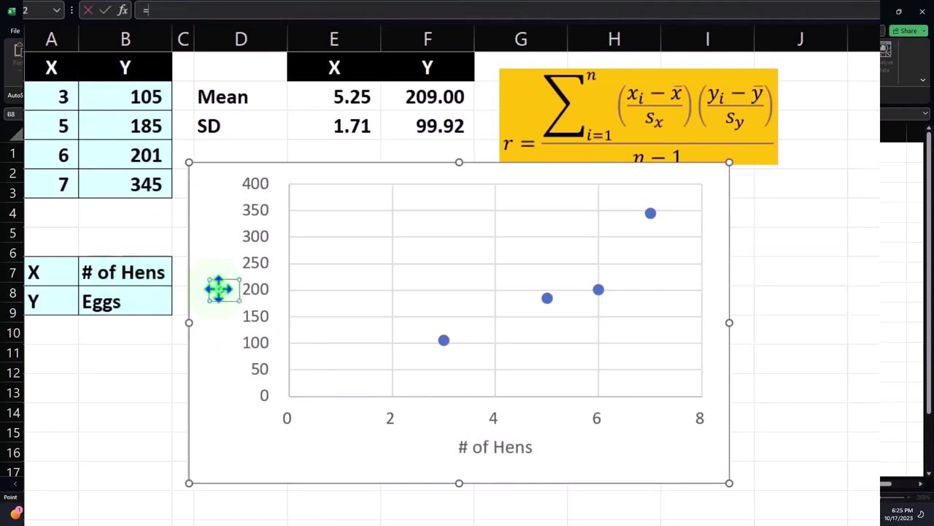
click(136, 300)
key(Return)
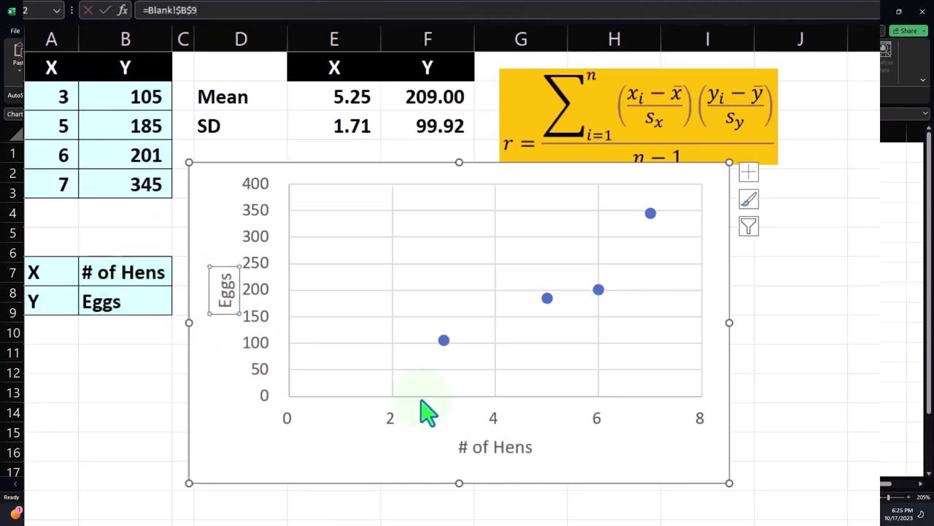
Step: Enlarge the chart down and right, then nudge it lower so the formula image shows above
drag(729, 482, 818, 506)
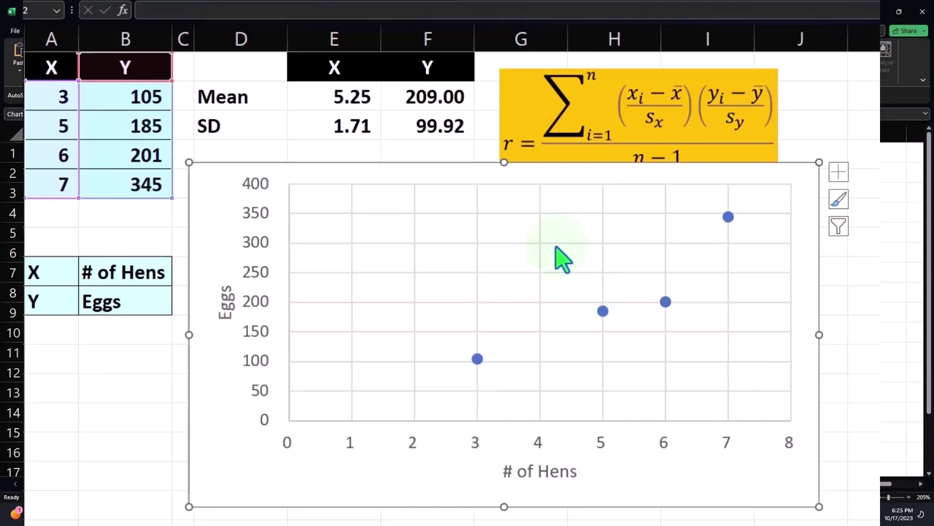
drag(477, 176, 478, 184)
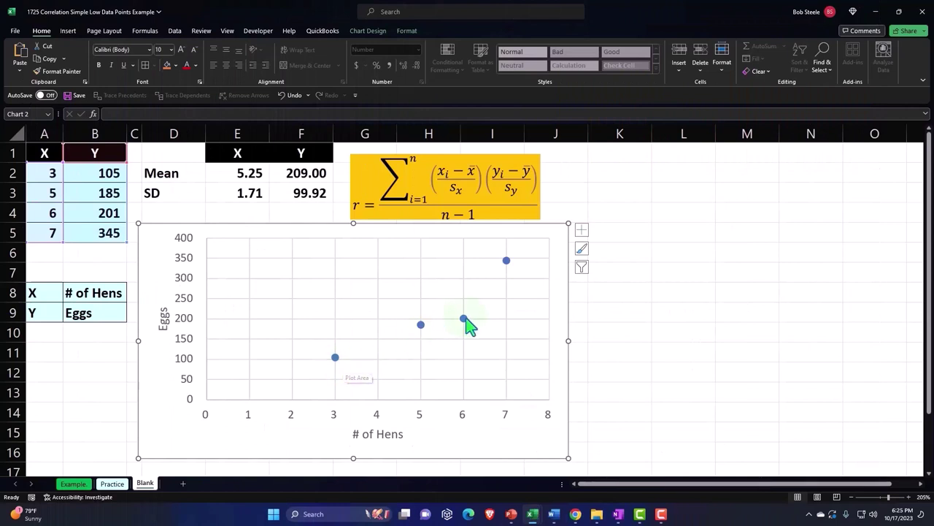
Step: Add a linear trendline, display its equation y = 53.943x - 74.2, and move the label near the top
click(582, 229)
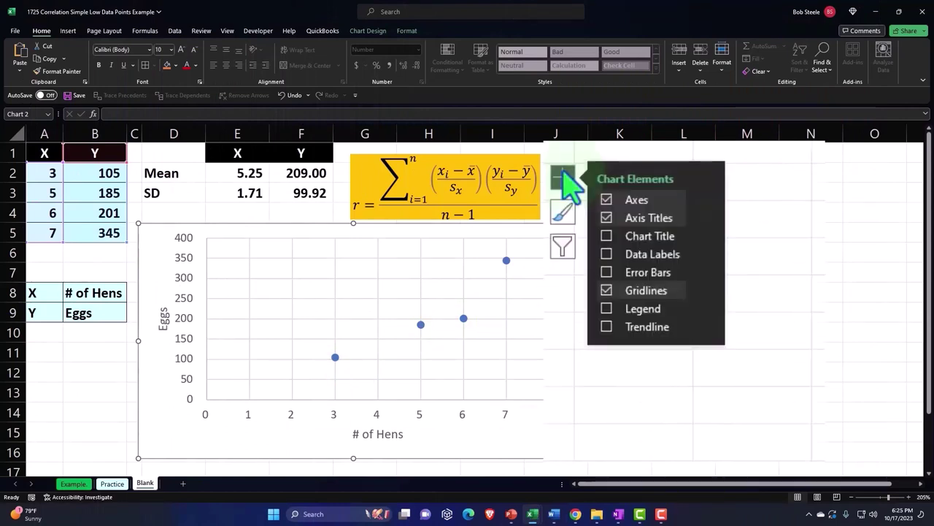
click(607, 329)
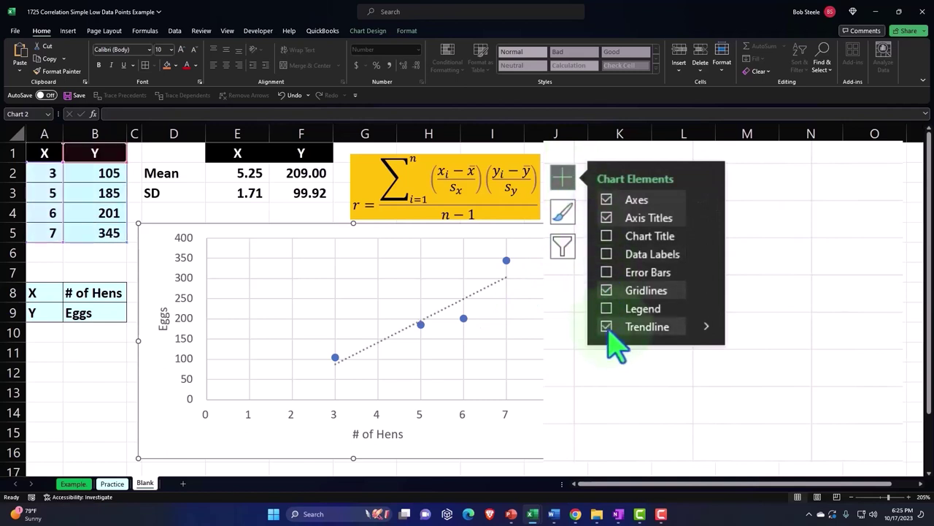
click(708, 328)
click(772, 418)
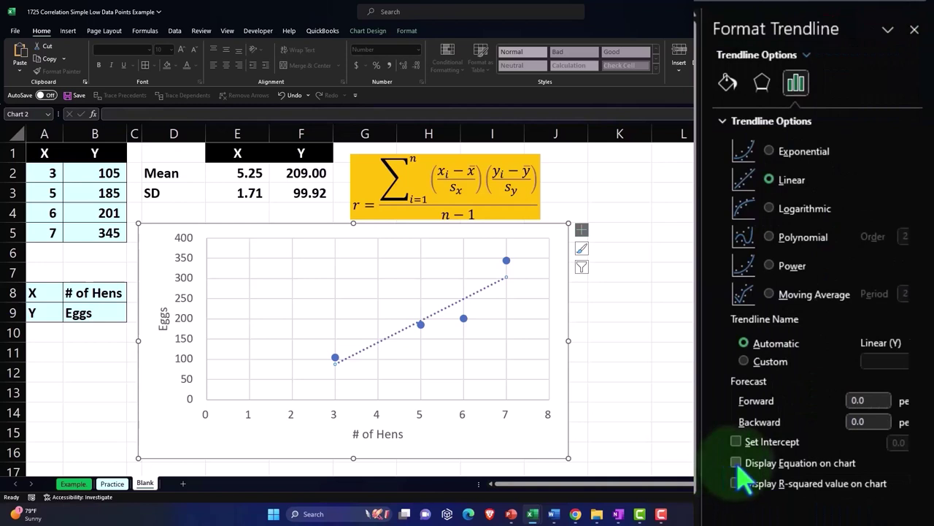
click(735, 463)
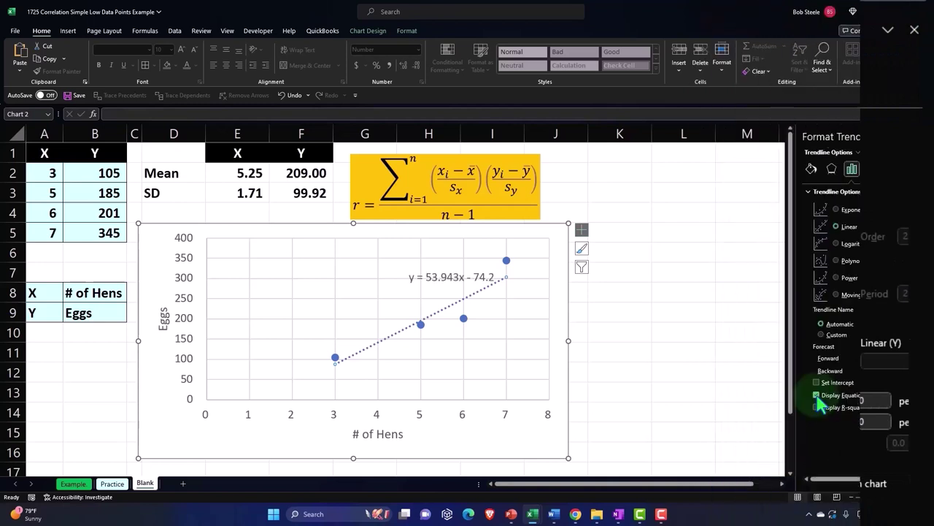
click(439, 279)
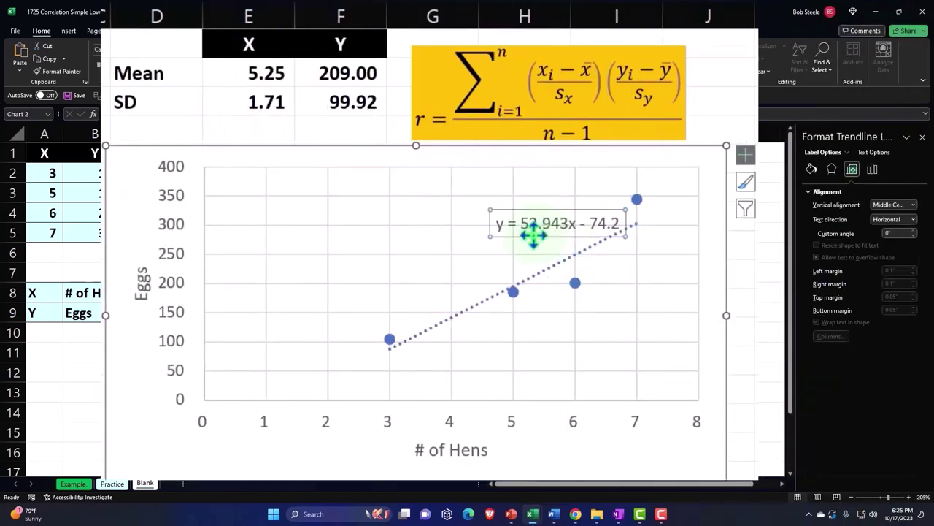
drag(530, 236, 567, 181)
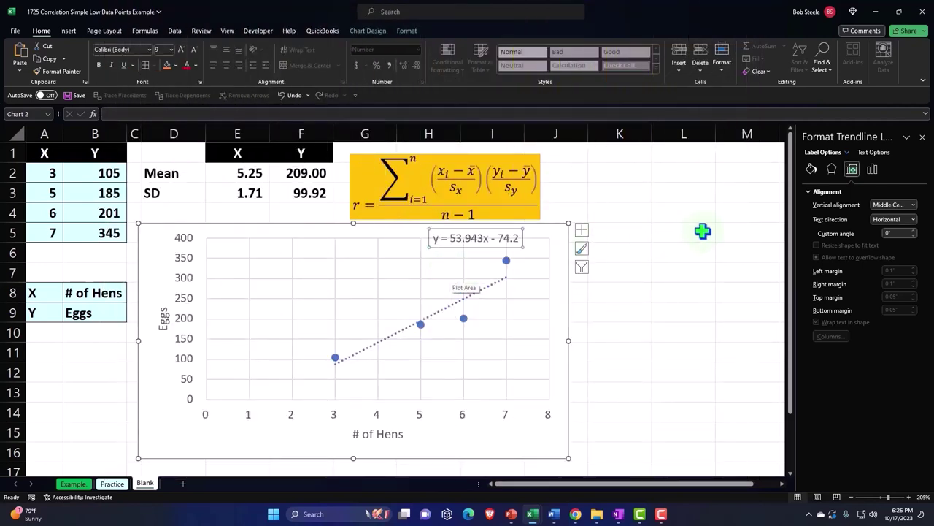
Step: Set the equation label's border to a solid line coloured Orange
click(812, 170)
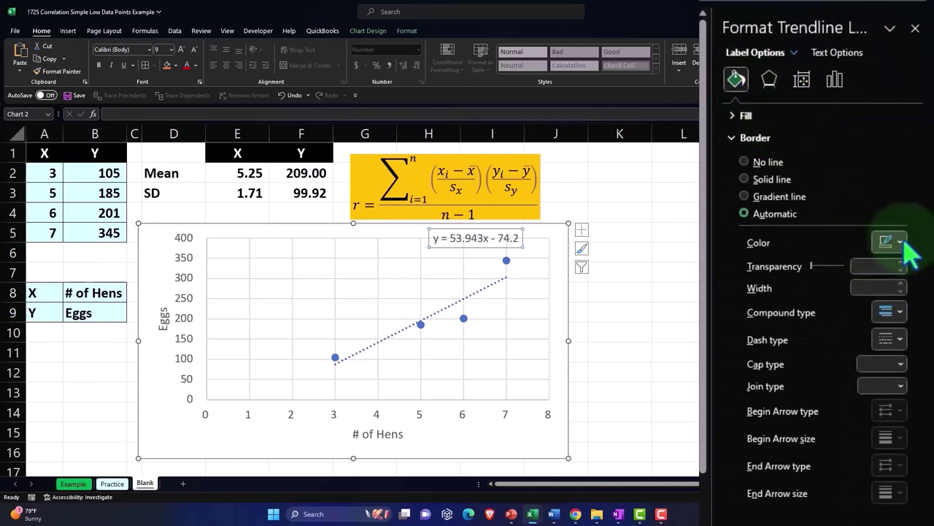
click(902, 340)
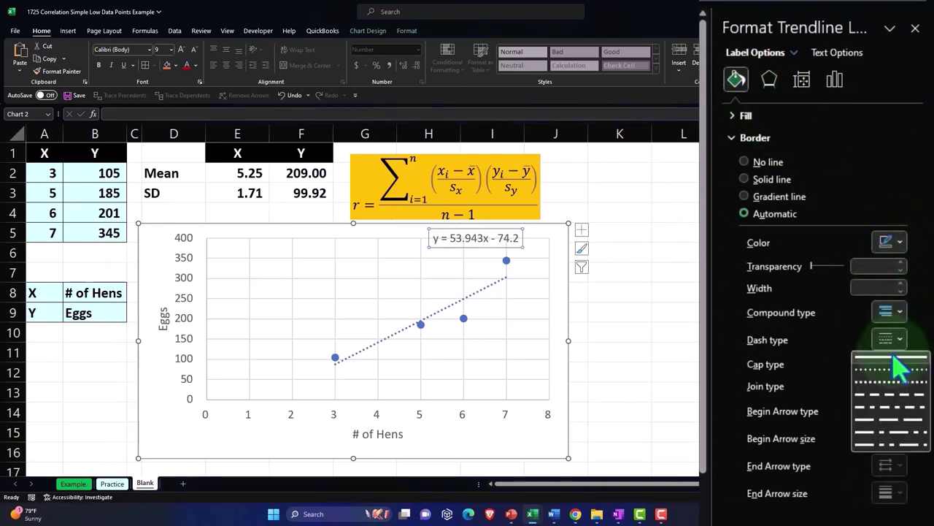
click(894, 357)
click(891, 243)
click(831, 389)
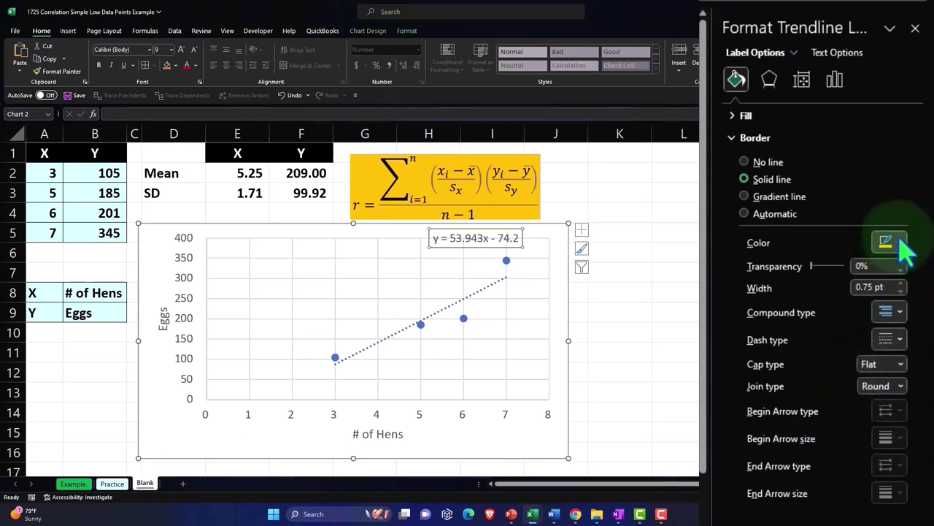
click(889, 244)
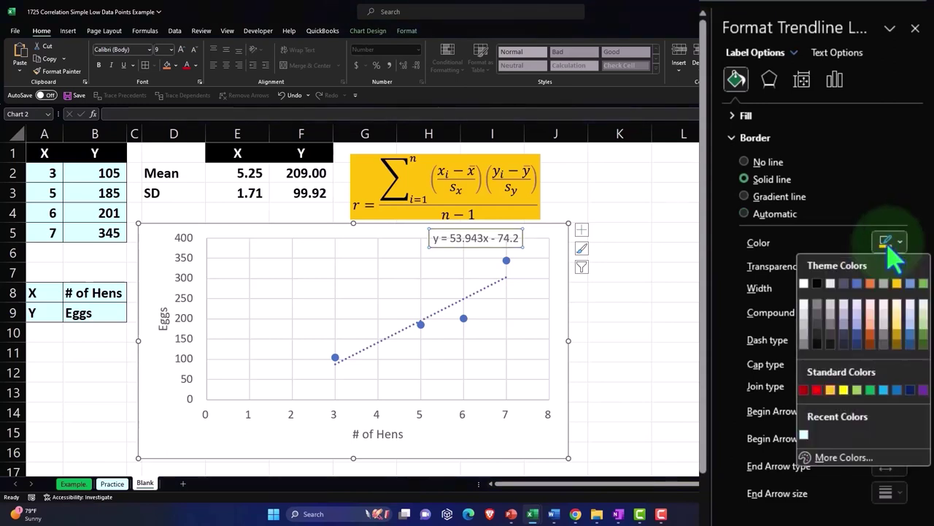
click(831, 390)
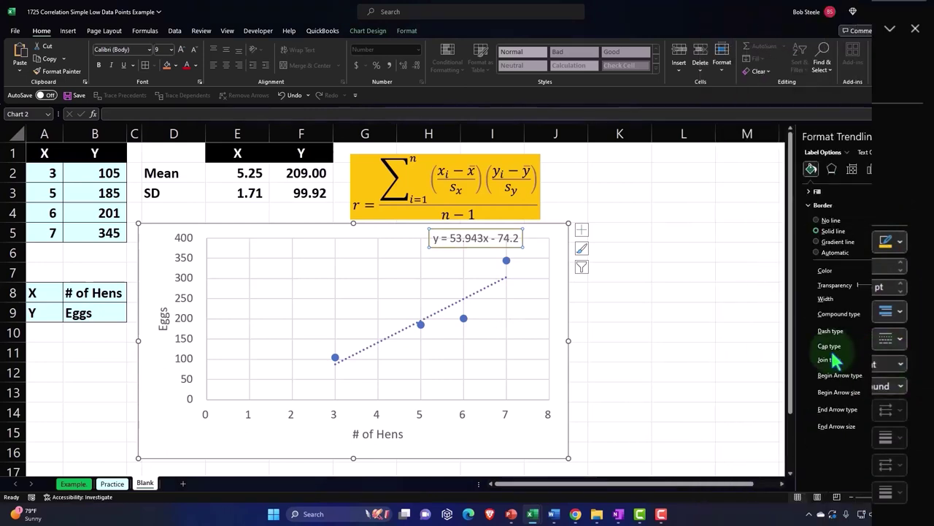
click(582, 230)
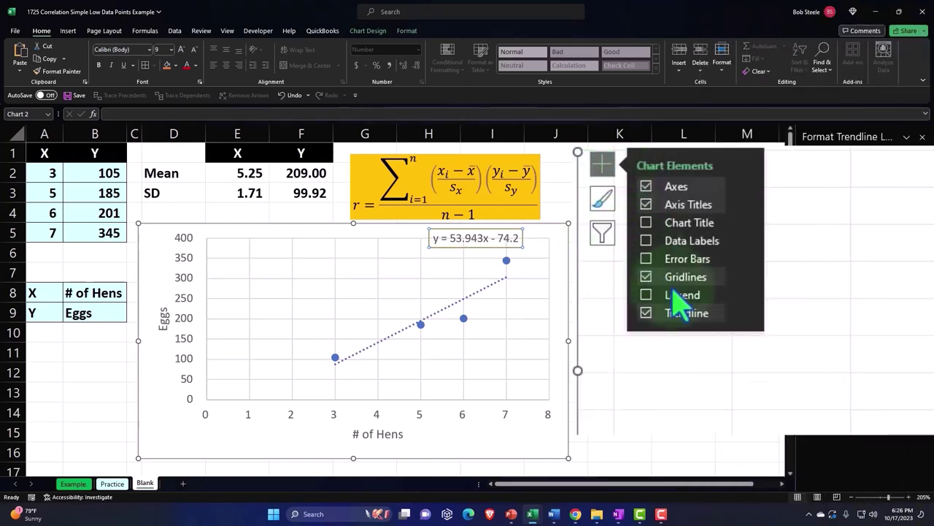